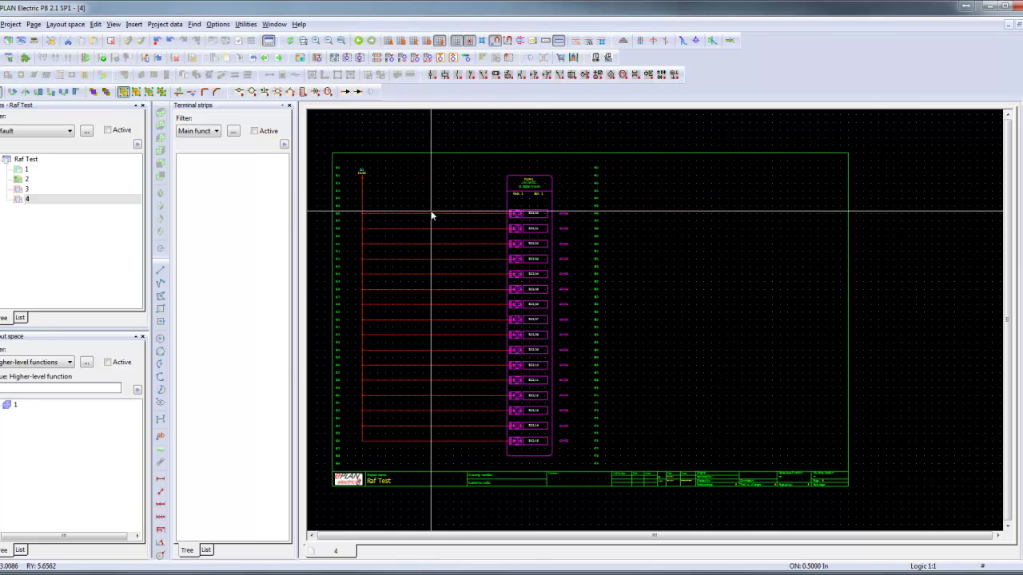
Step: Start inserting terminals and lay a first placement line across the PLC input wires
middle_click_drag(431, 212, 458, 187)
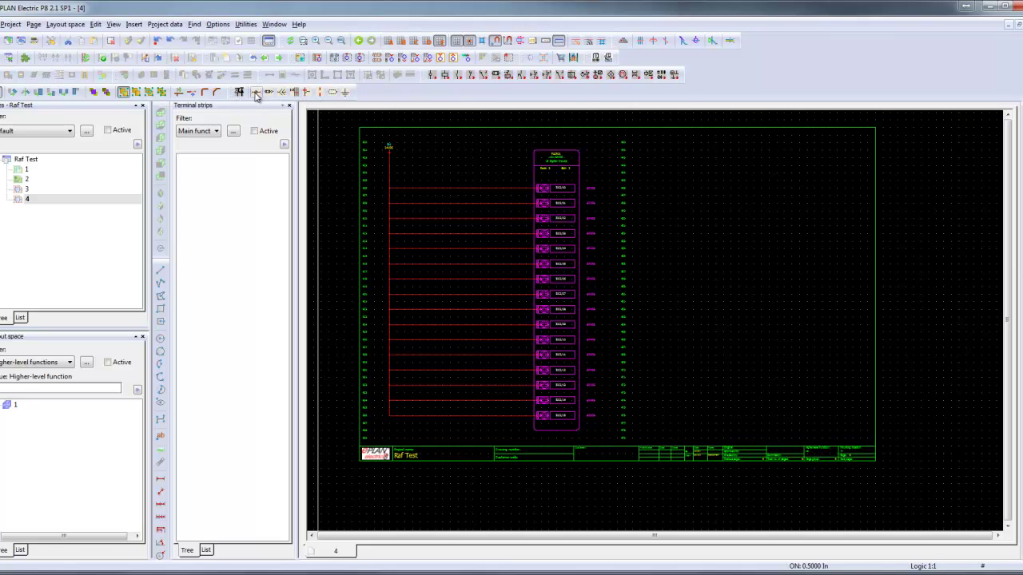
left_click(253, 92)
scroll(495, 190, "up", 5)
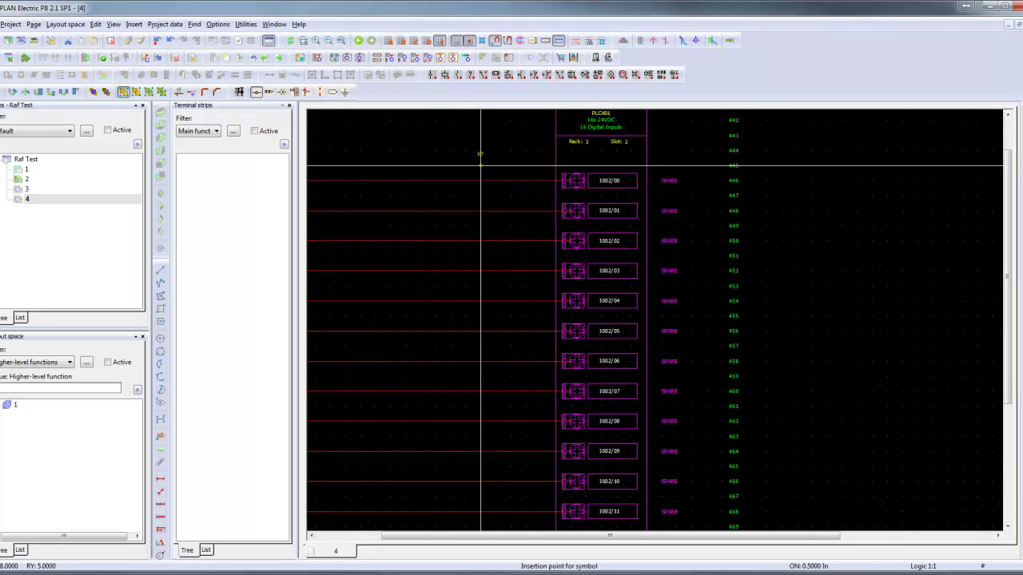
scroll(638, 183, "down", 4)
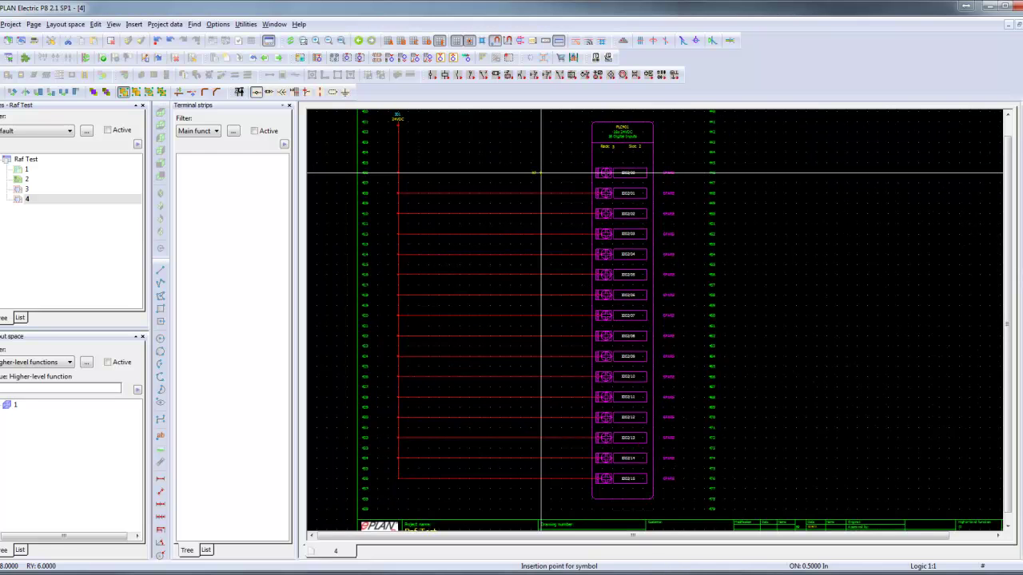
left_click_drag(550, 173, 550, 488)
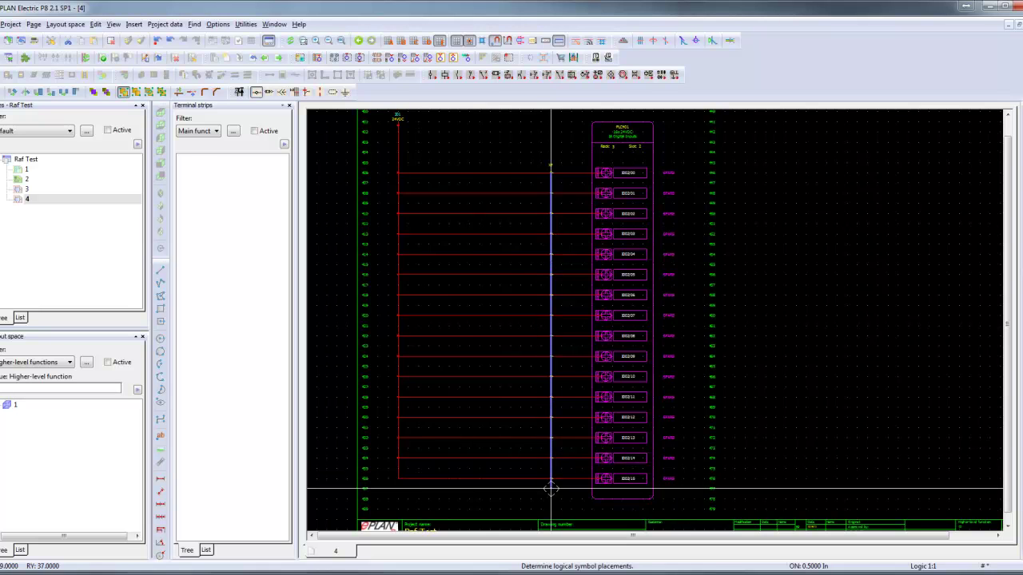
left_click_drag(550, 488, 550, 489)
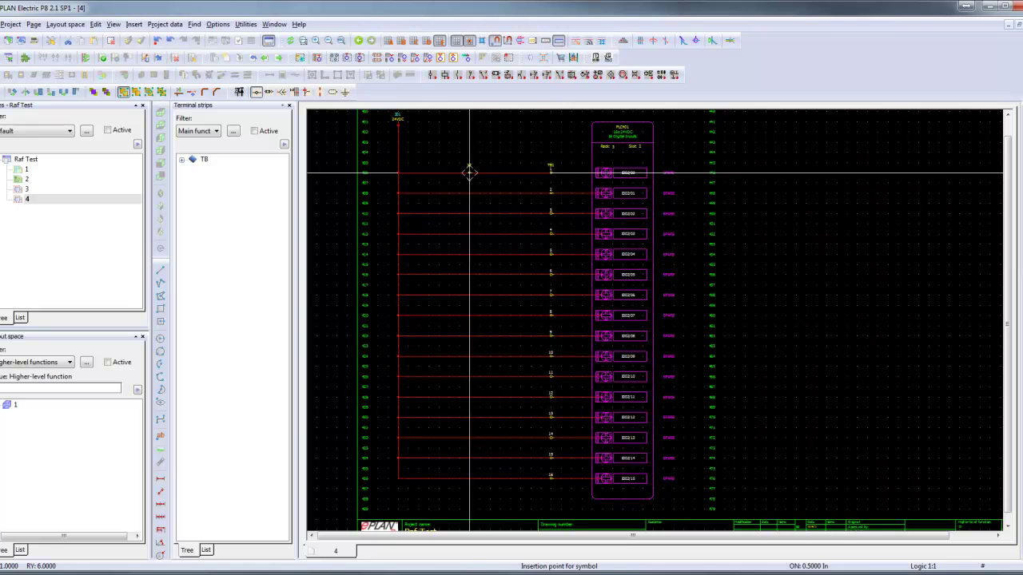
Step: Rotate the terminal symbol and stretch the TB1 placement line across all sixteen input wires
scroll(428, 172, "up", 4)
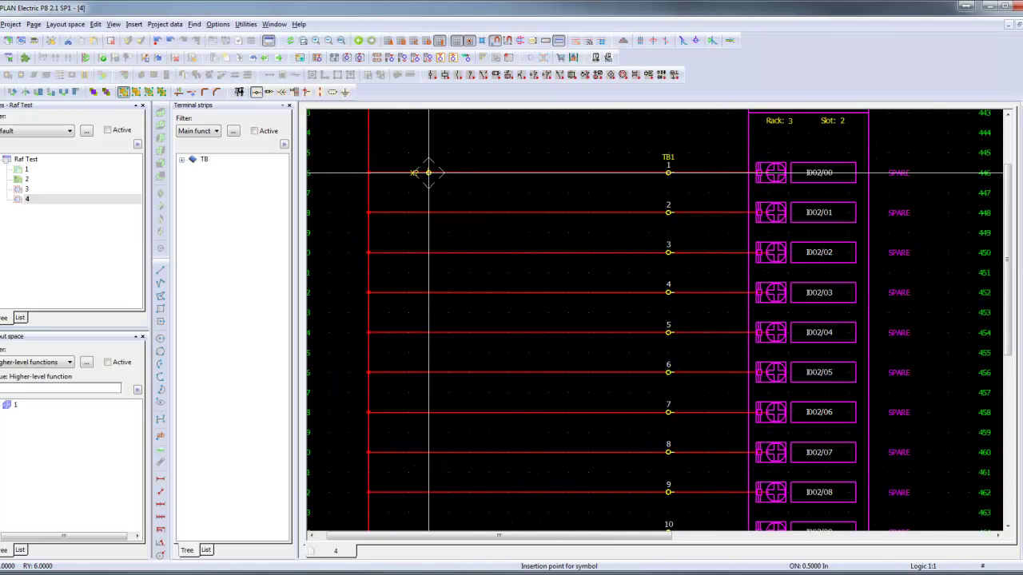
key("Tab")
scroll(429, 172, "down", 3)
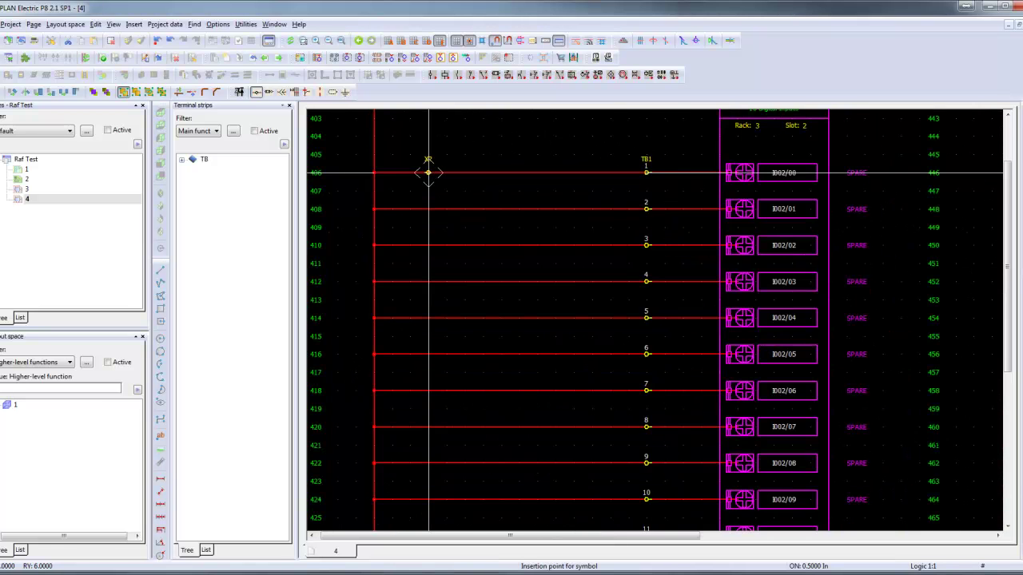
left_click_drag(440, 173, 440, 527)
scroll(440, 527, "down", 2)
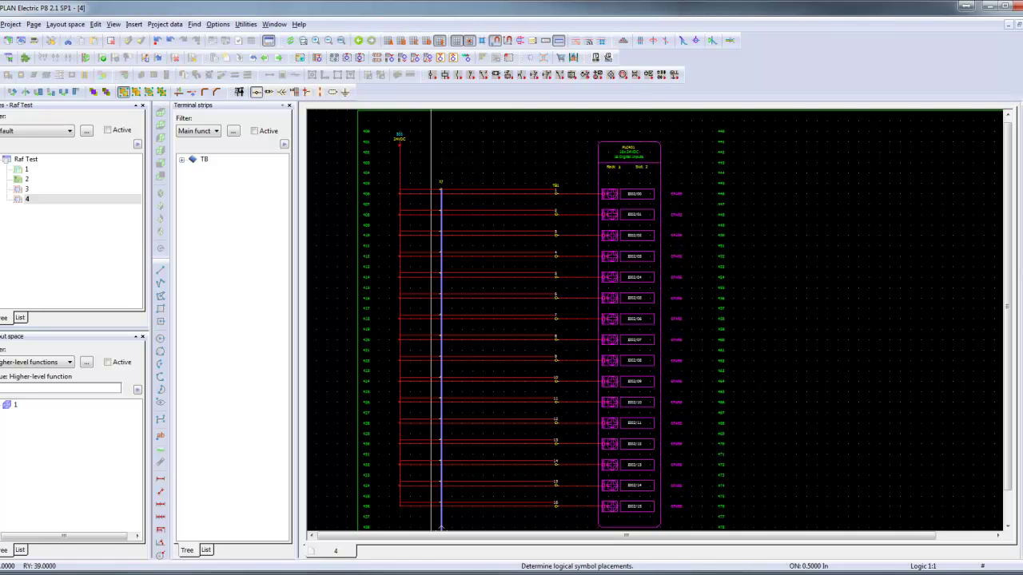
Step: Commit the TB1 column, then place a second terminal on each input wire between the columns
left_click(440, 527)
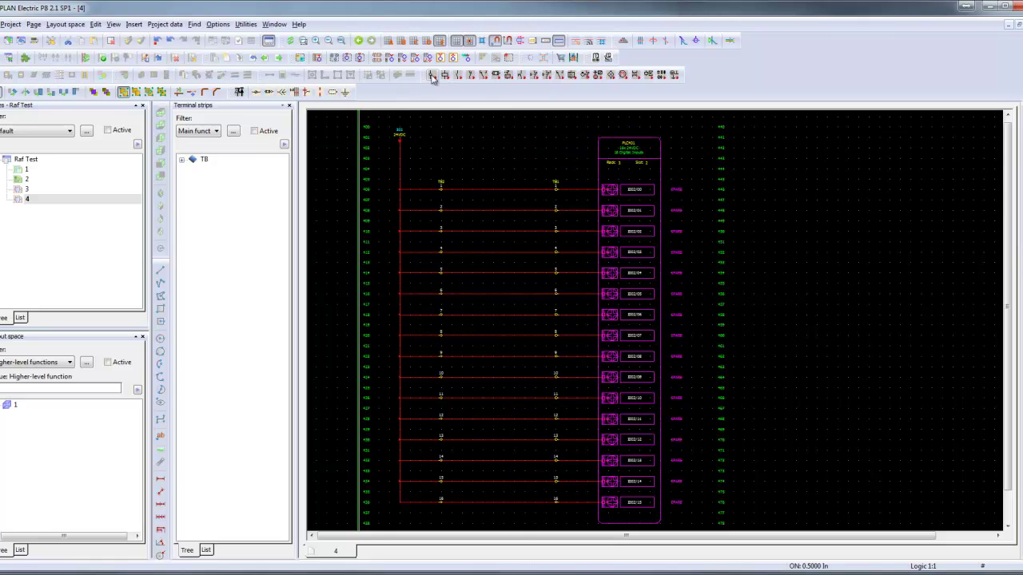
left_click(239, 92)
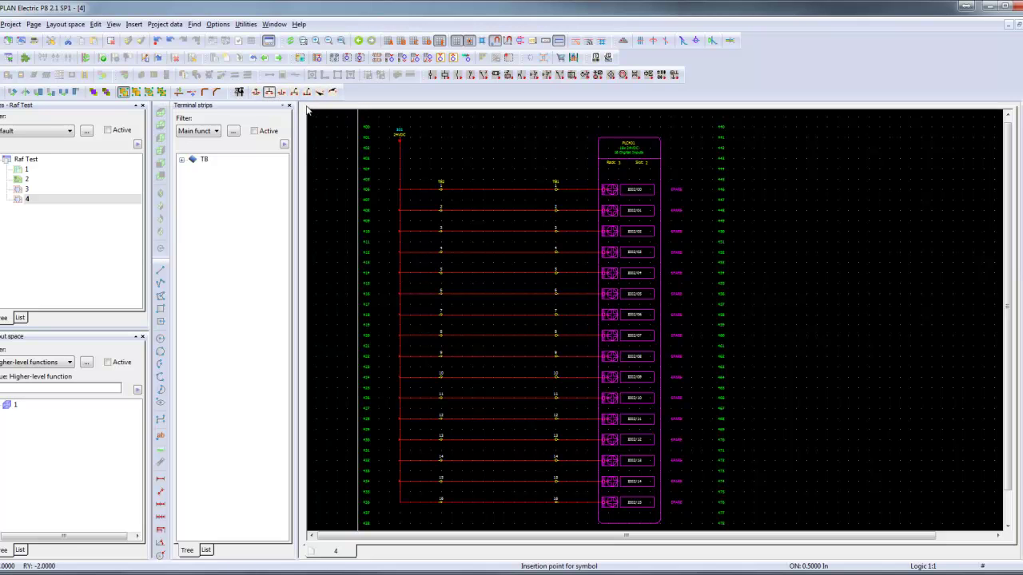
left_click_drag(493, 189, 493, 524)
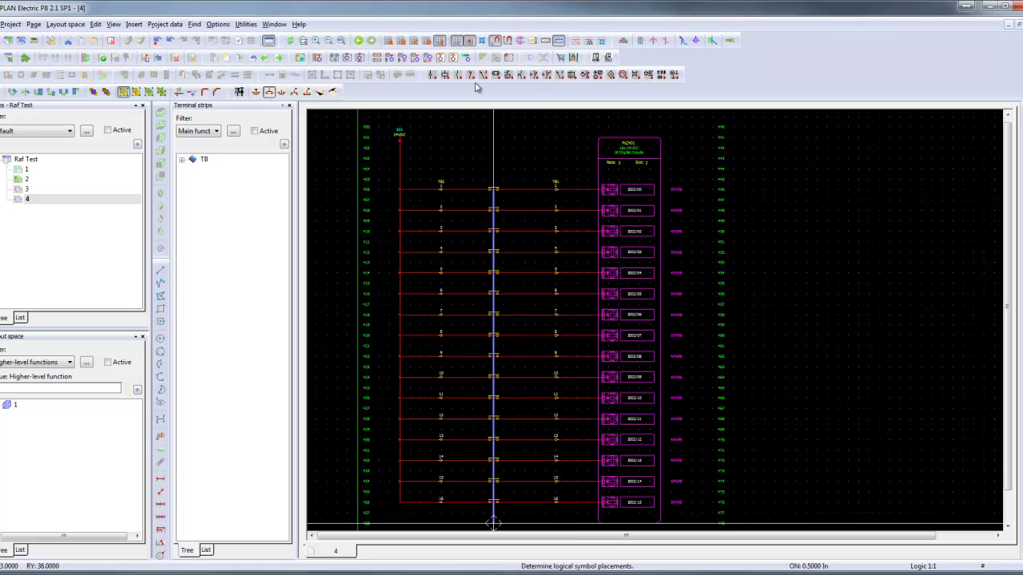
left_click_drag(493, 524, 493, 524)
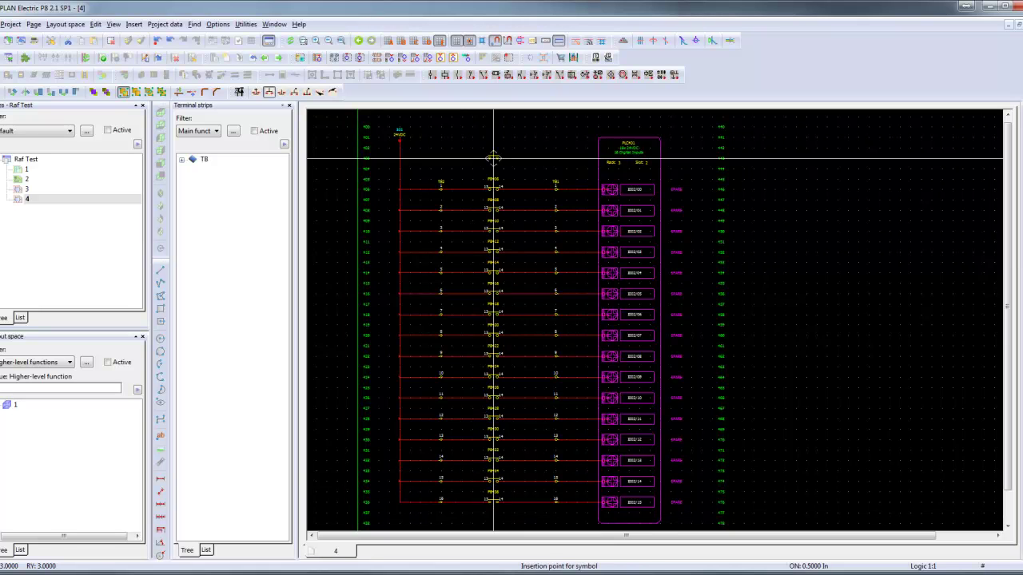
Step: Rename the top terminal's strip designation from TB2 to TB1
double_click(440, 180)
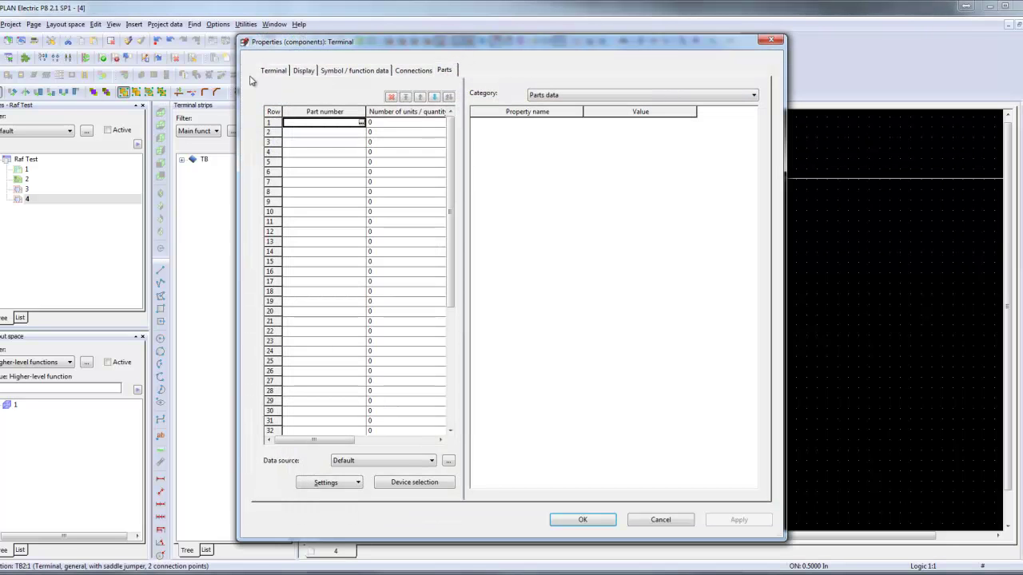
left_click(274, 71)
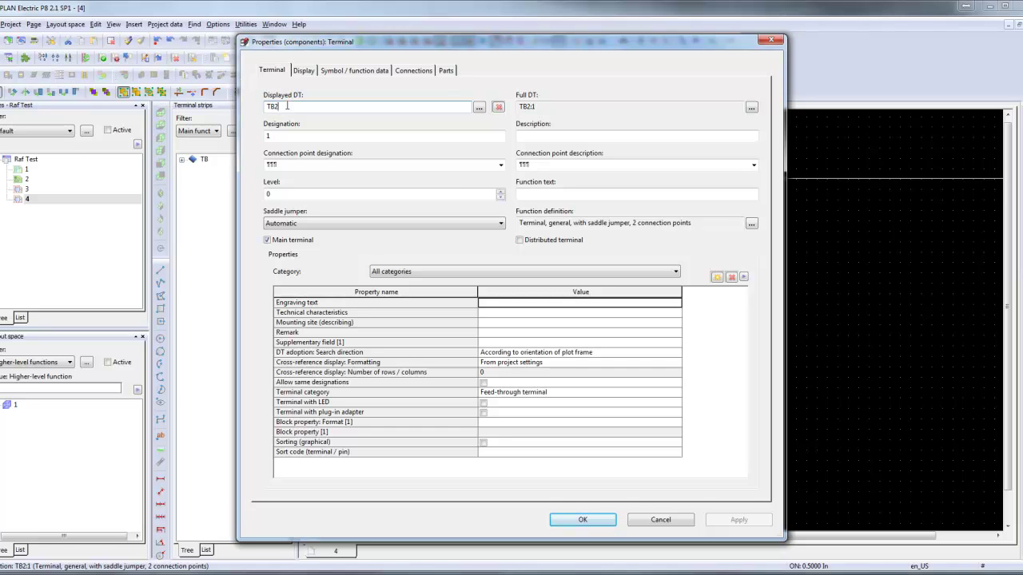
key("BackSpace")
type("1")
left_click(563, 518)
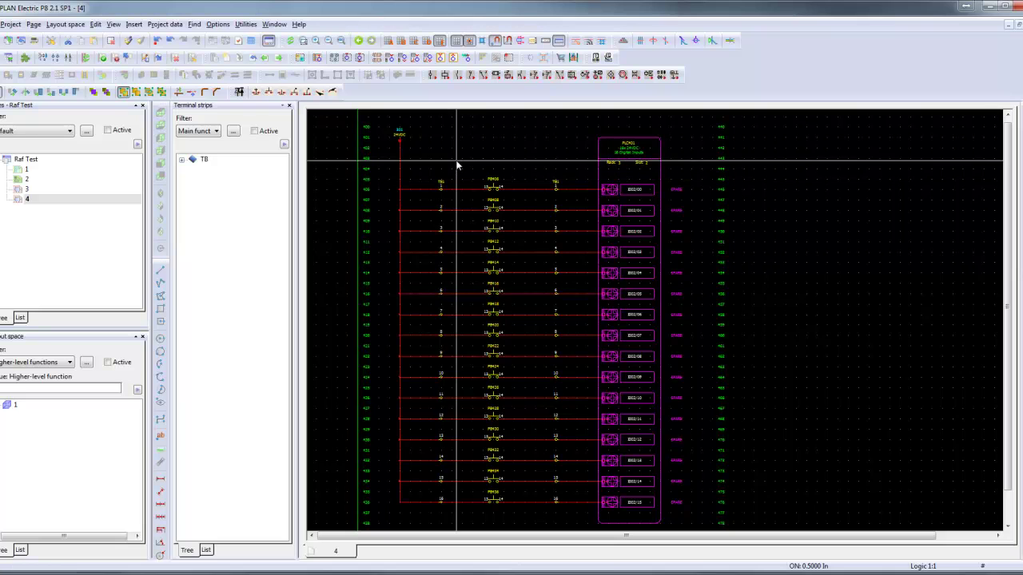
Step: Set every terminal in the left column to level 1
left_click_drag(435, 162, 452, 517)
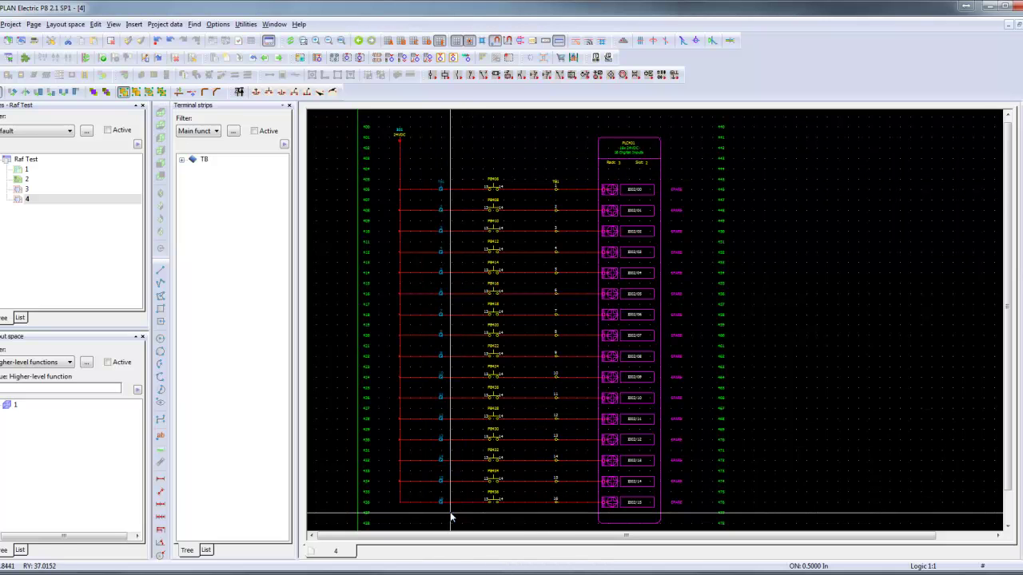
right_click(452, 519)
left_click(482, 486)
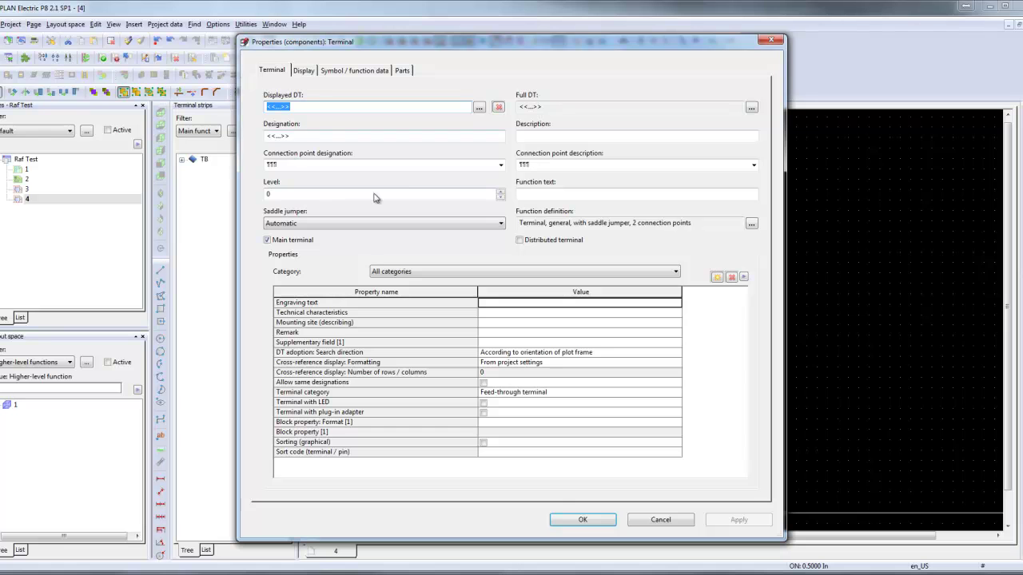
left_click(500, 191)
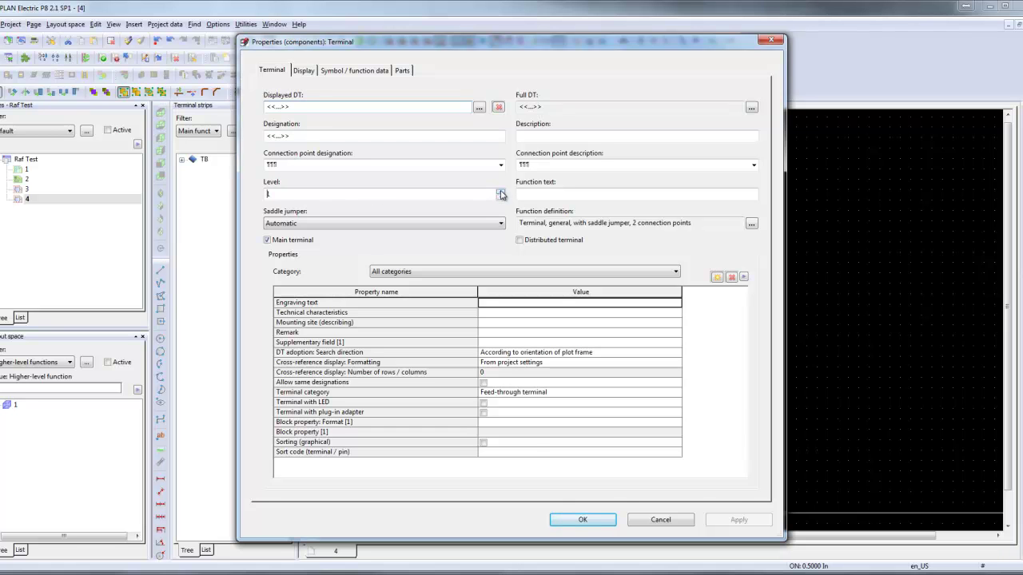
left_click(581, 520)
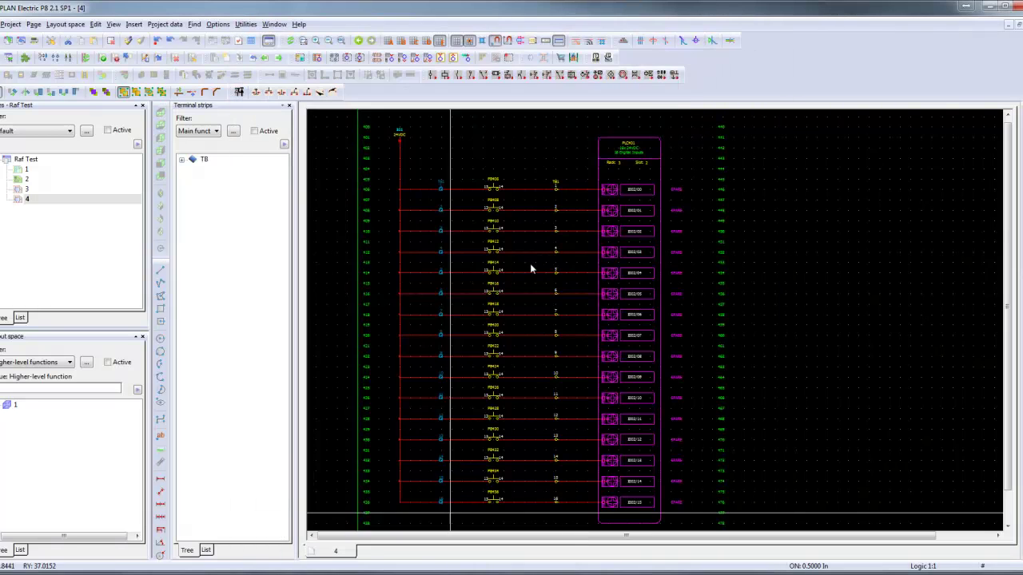
Step: Set the right-hand terminal column to level 2 and clear its Main terminal option
left_click_drag(541, 165, 570, 521)
right_click(570, 521)
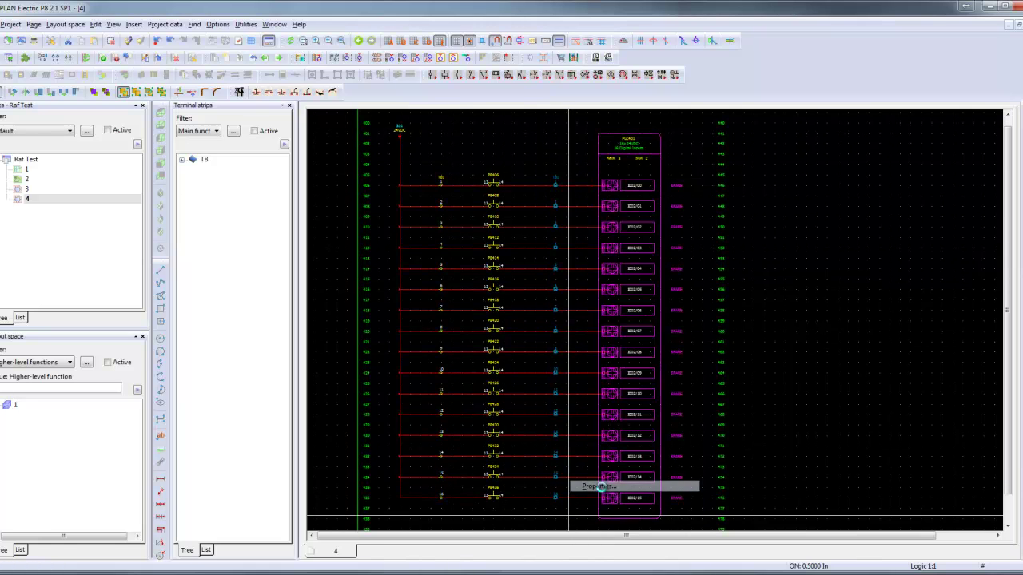
left_click(608, 489)
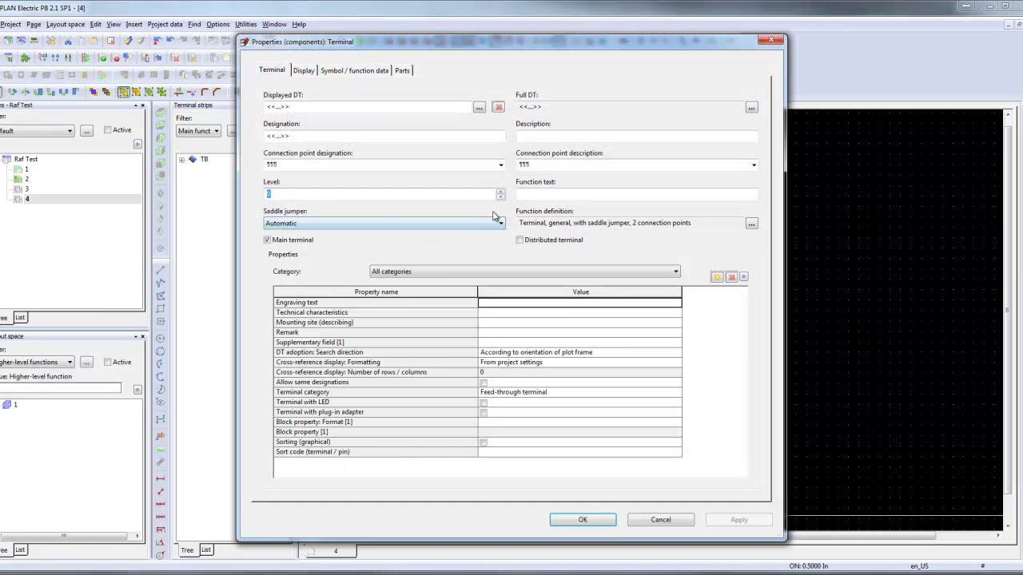
left_click(500, 198)
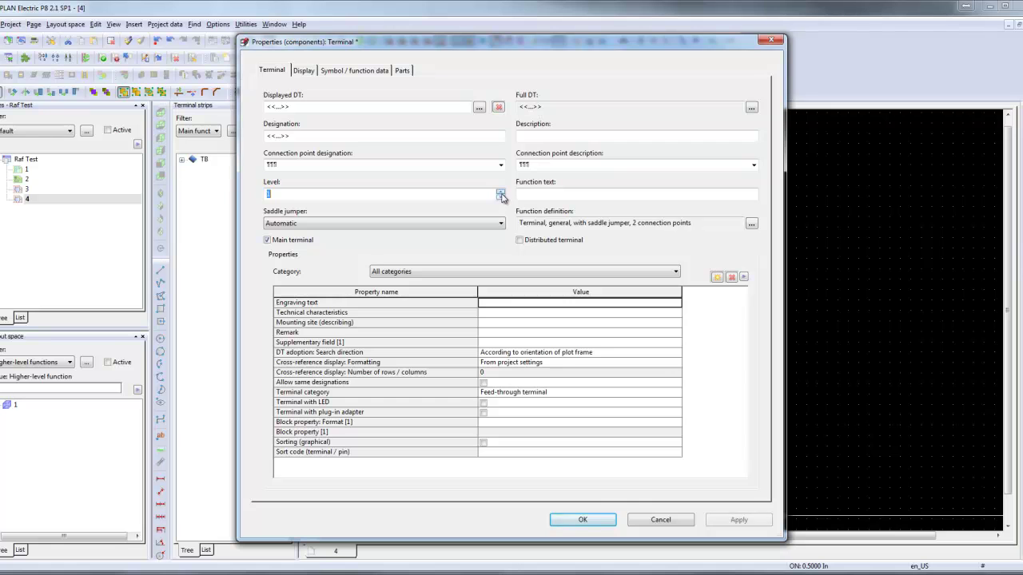
left_click(582, 521)
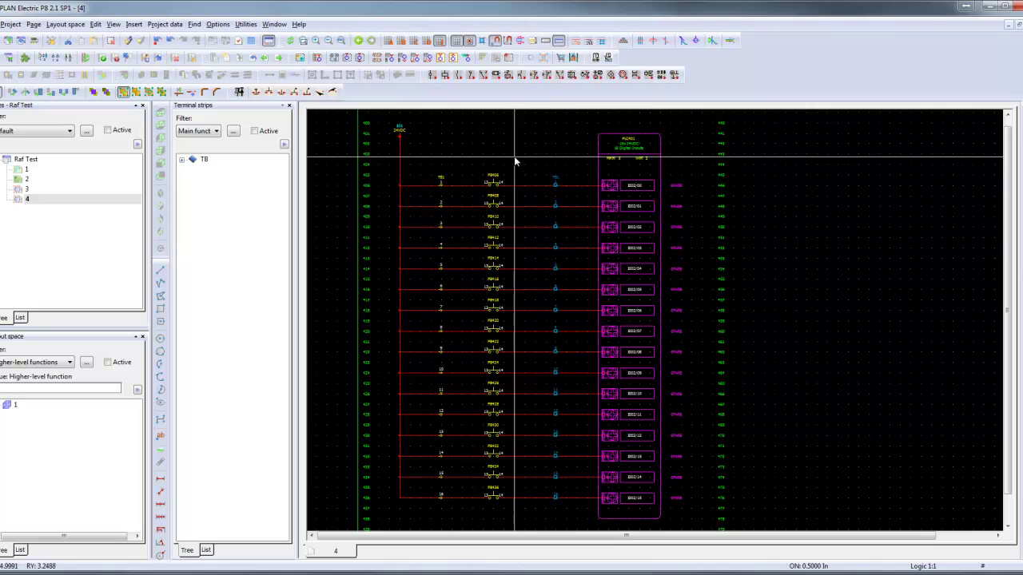
left_click(183, 161)
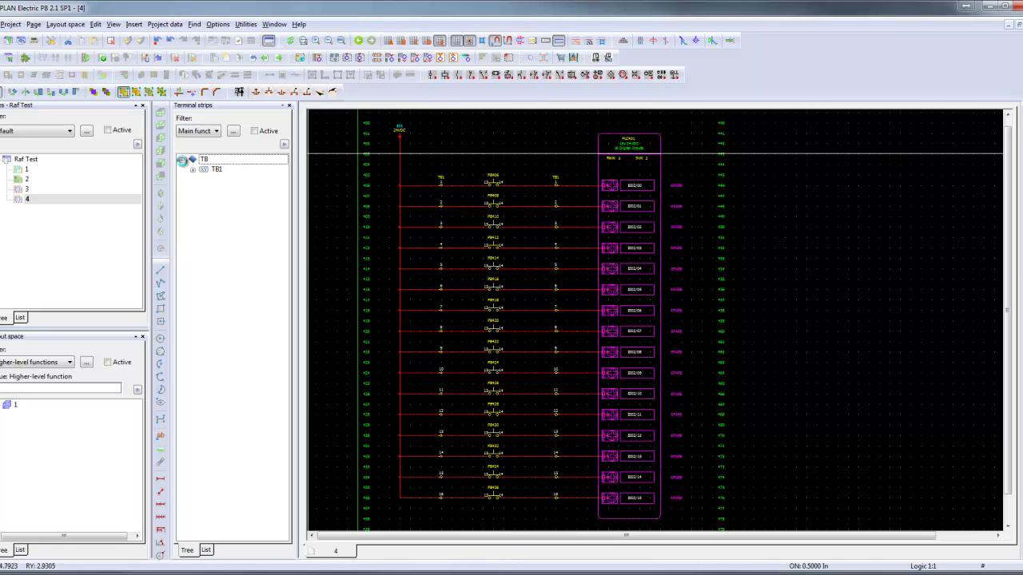
left_click(193, 170)
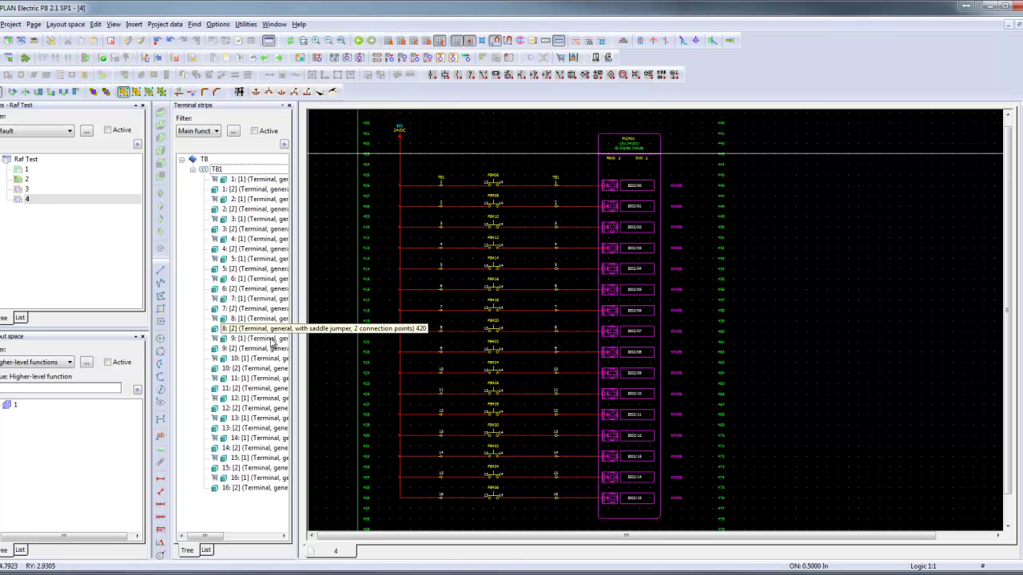
right_click(216, 171)
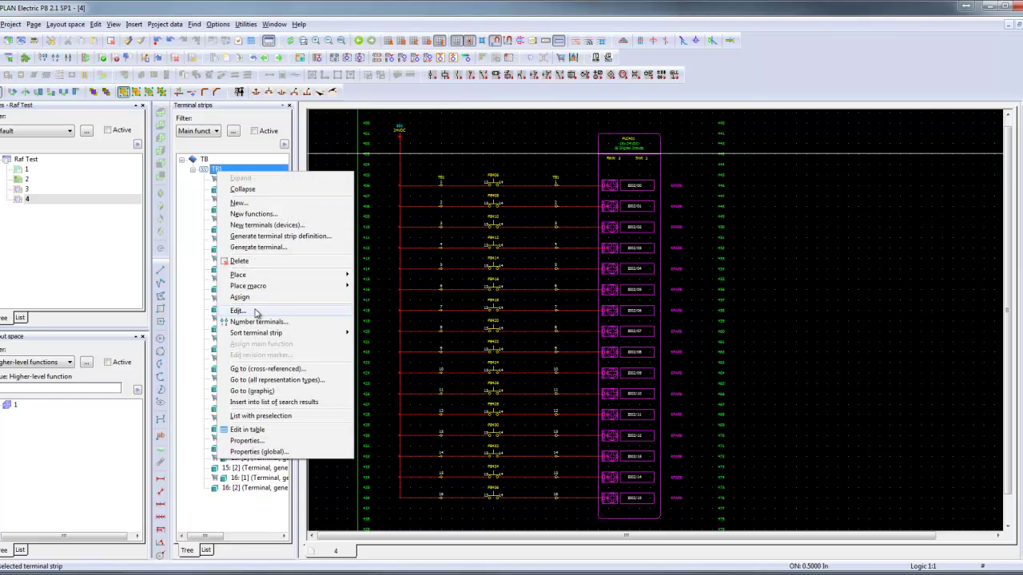
left_click(239, 311)
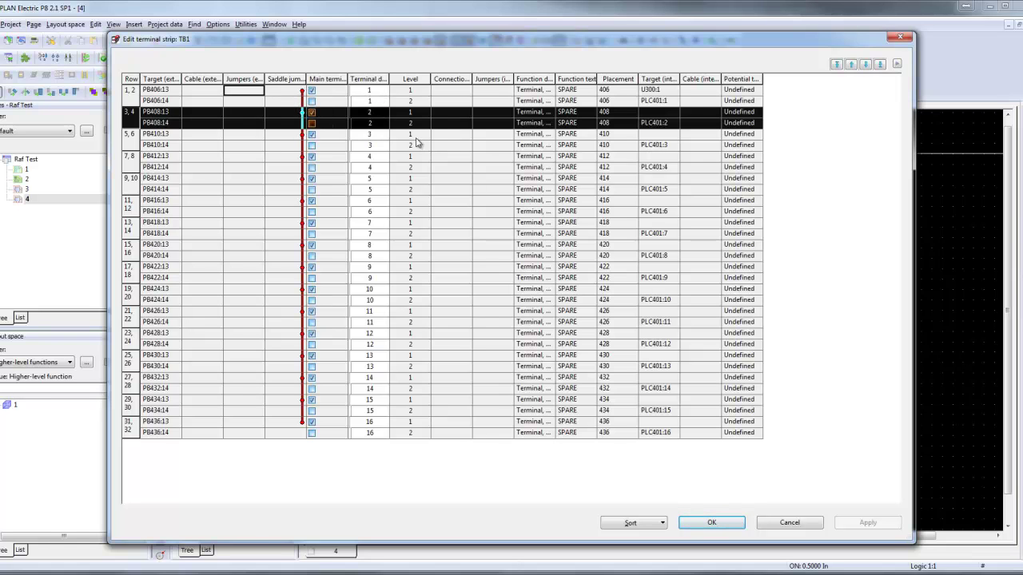
left_click(697, 524)
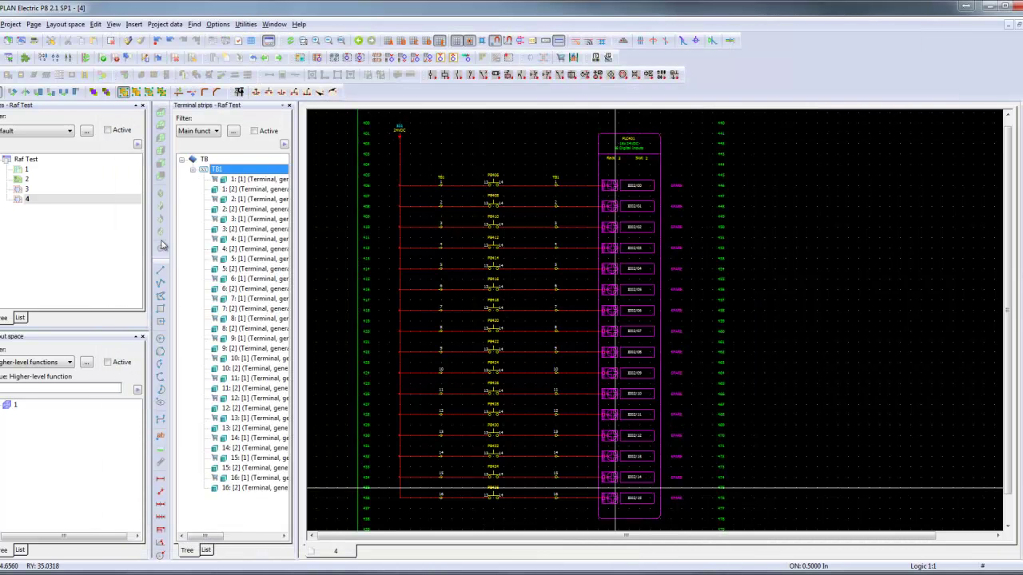
Step: Inspect terminal 1's properties, then sort strip TB1 in default order
double_click(226, 179)
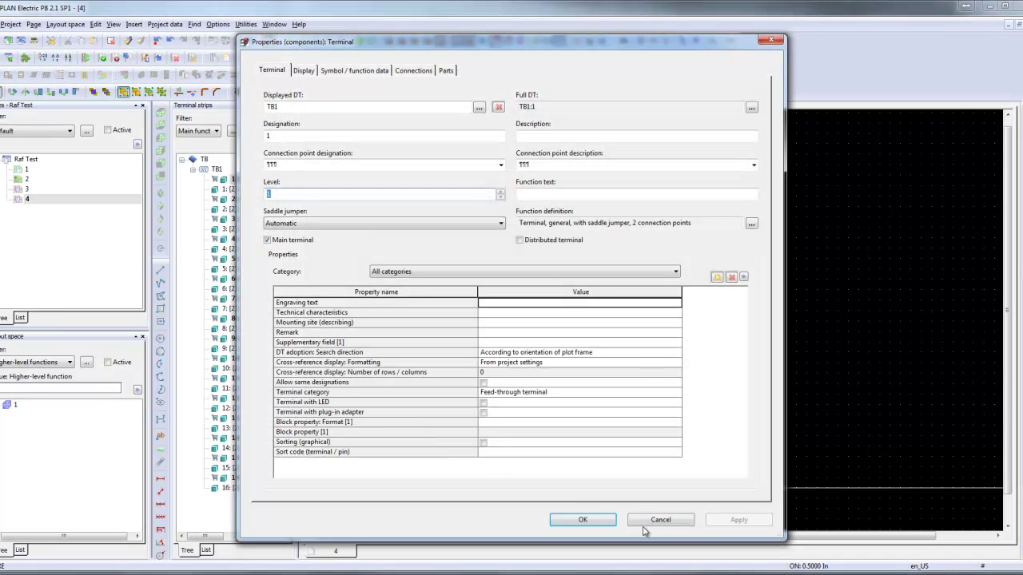
left_click(645, 523)
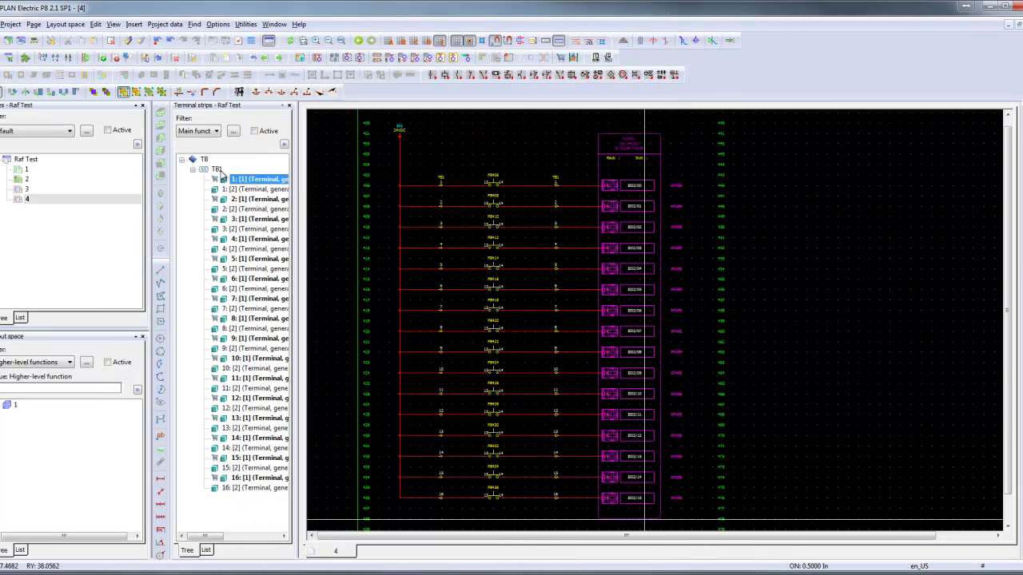
left_click(219, 170)
right_click(219, 170)
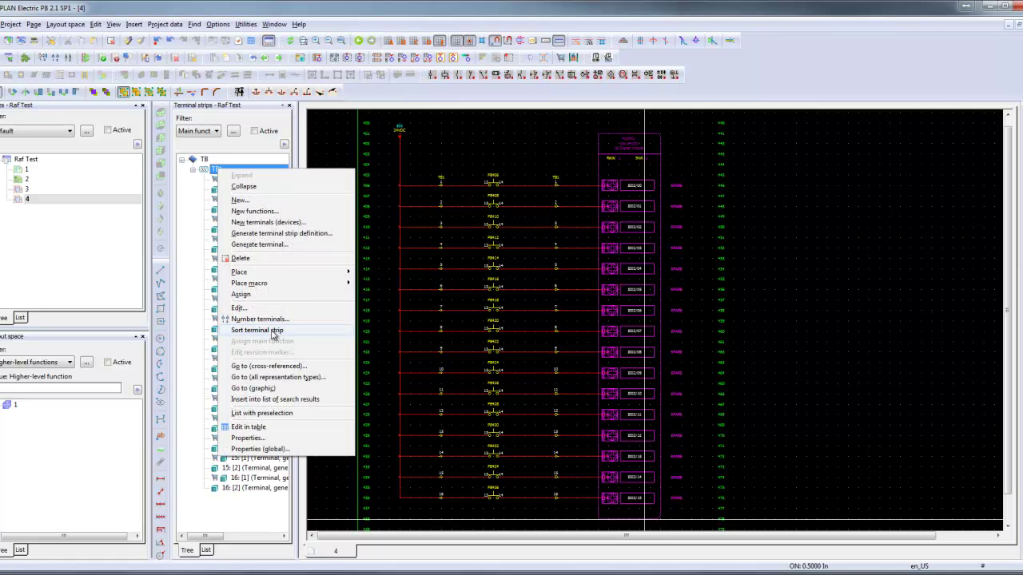
mouse_move(272, 335)
left_click(402, 337)
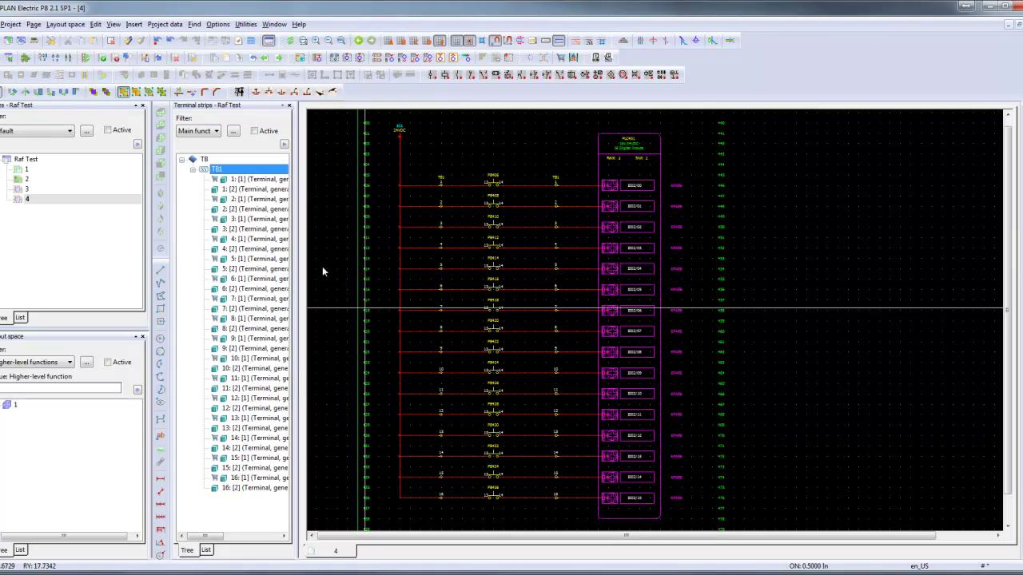
Step: Recheck terminal 1 and sort strip TB1 numerically
left_click(253, 180)
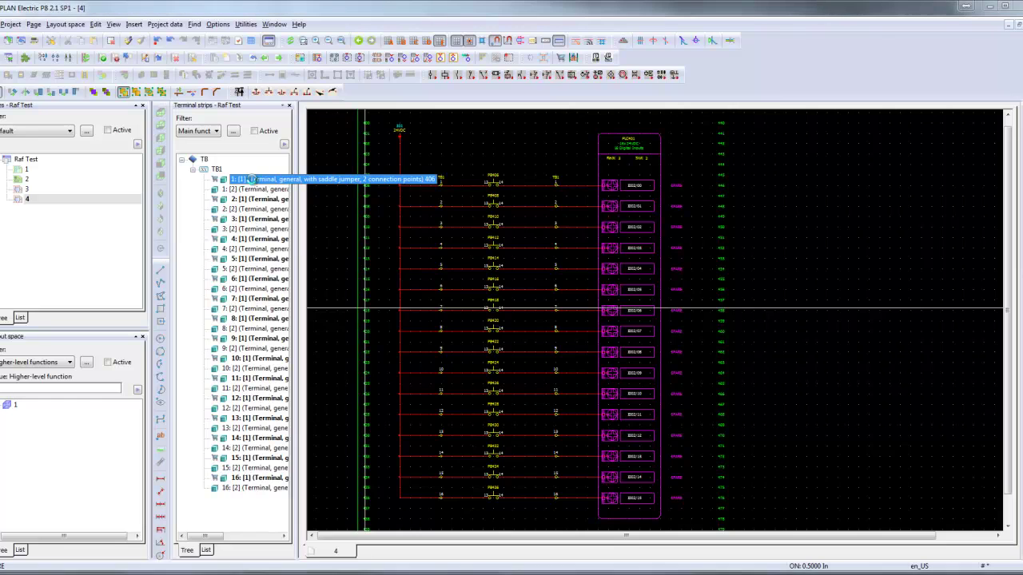
double_click(253, 181)
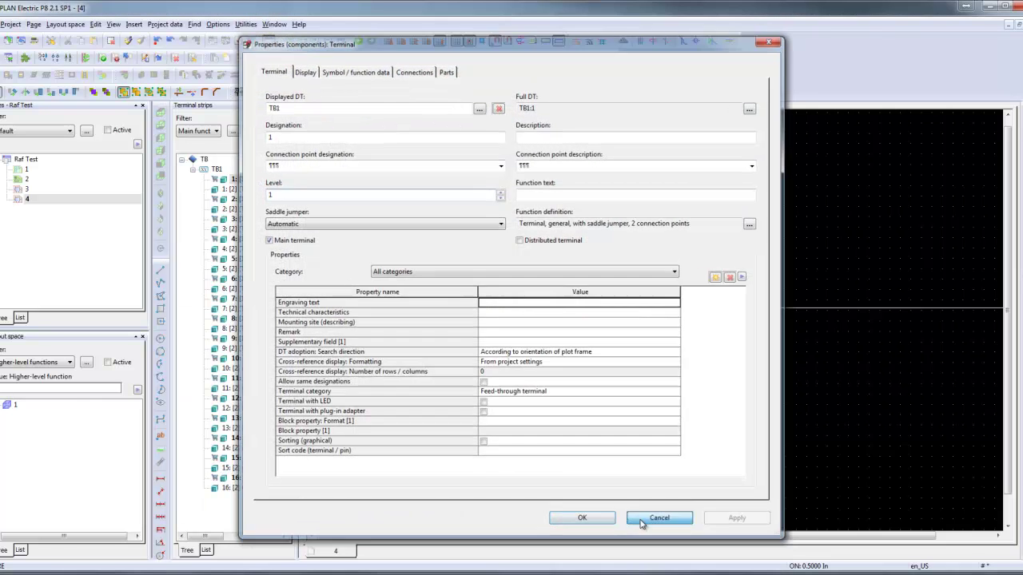
left_click(629, 519)
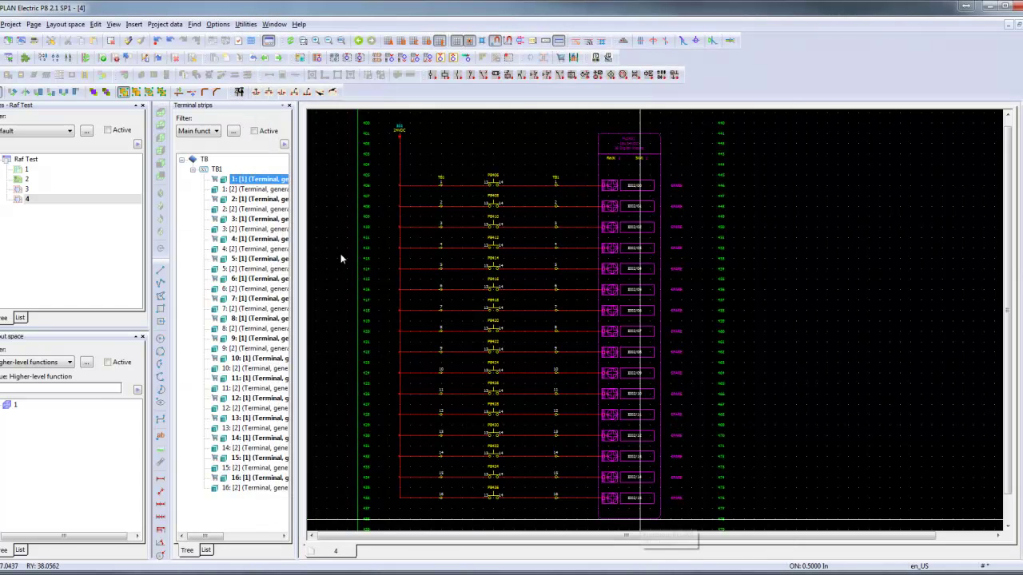
right_click(218, 170)
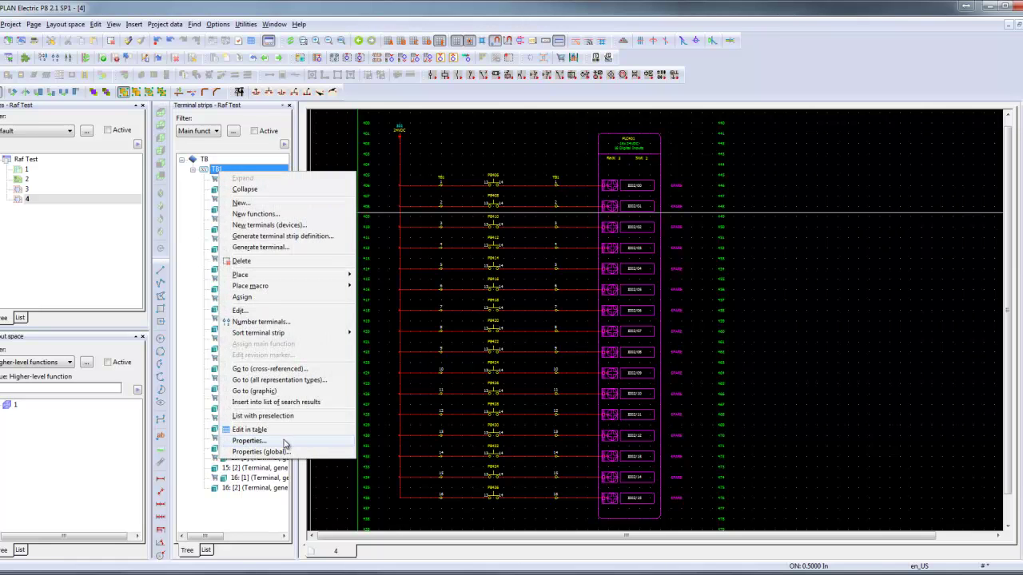
mouse_move(272, 334)
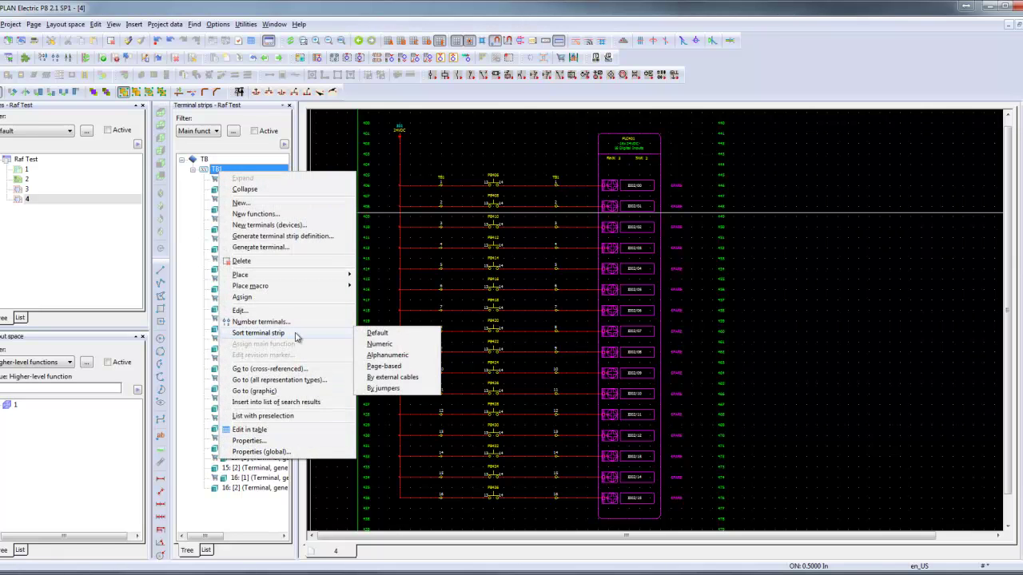
left_click(379, 345)
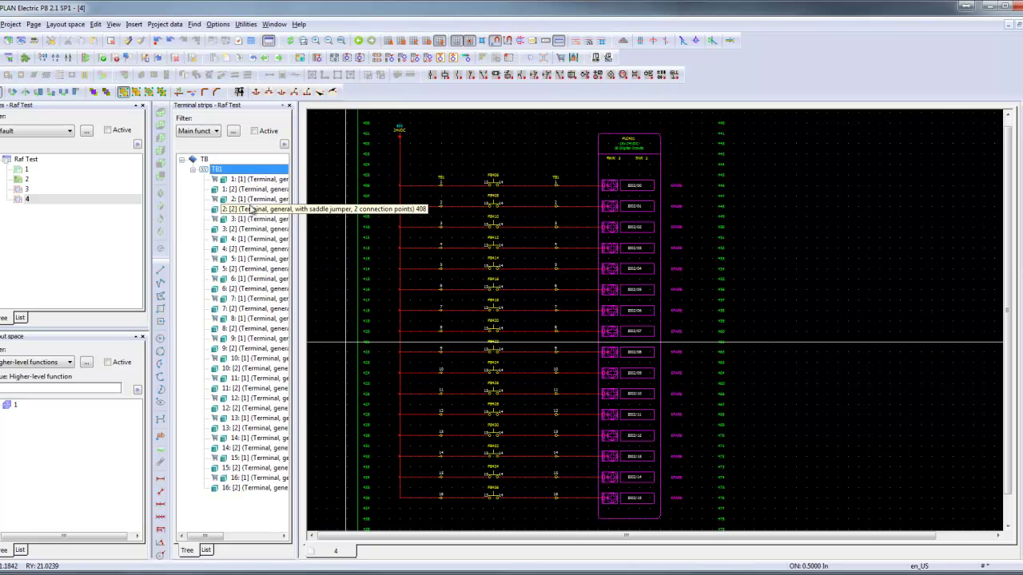
Step: Verify that terminal 1 still carries sort code 1 after the numeric sort
right_click(218, 171)
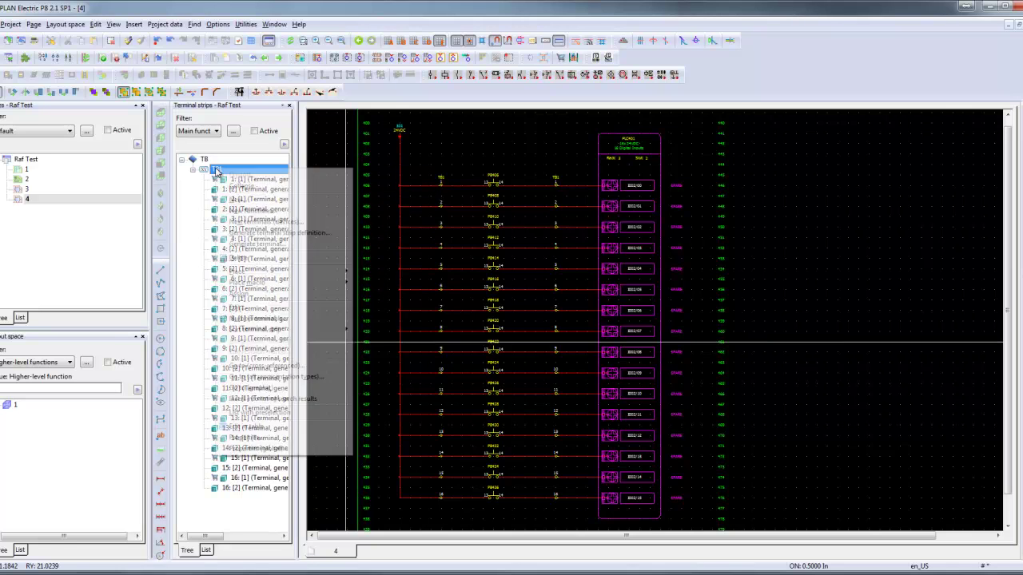
left_click(242, 180)
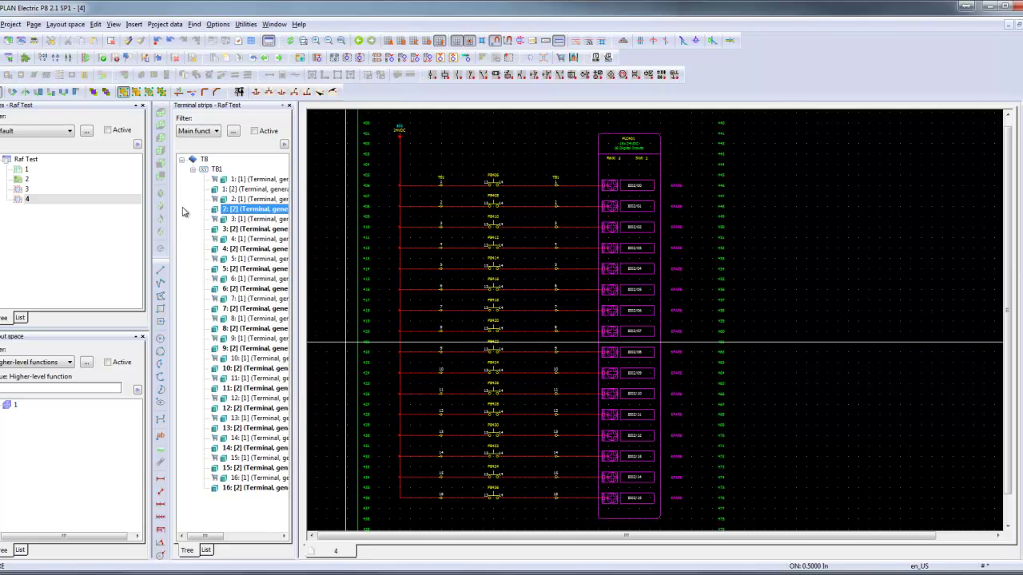
double_click(243, 185)
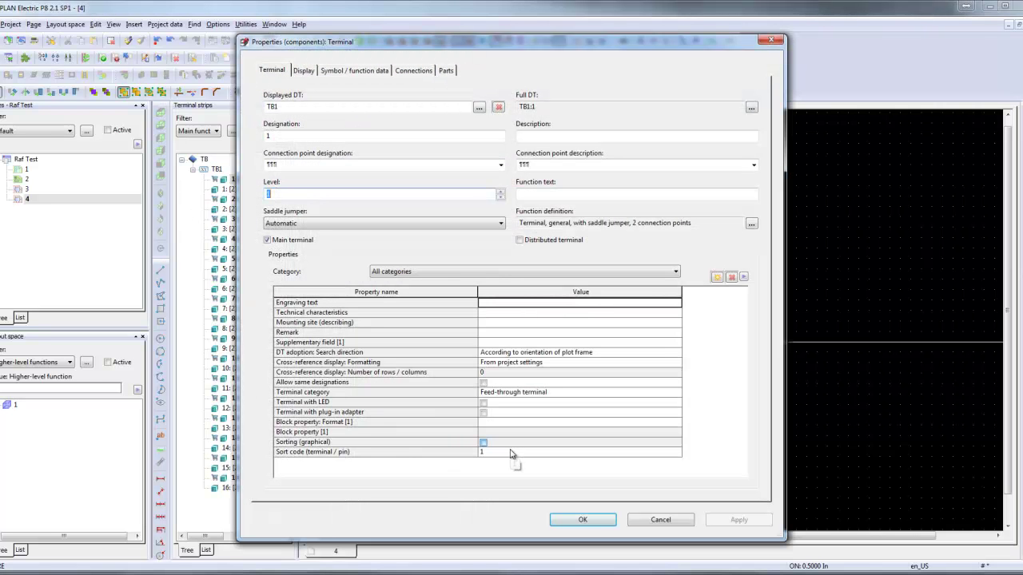
left_click(511, 453)
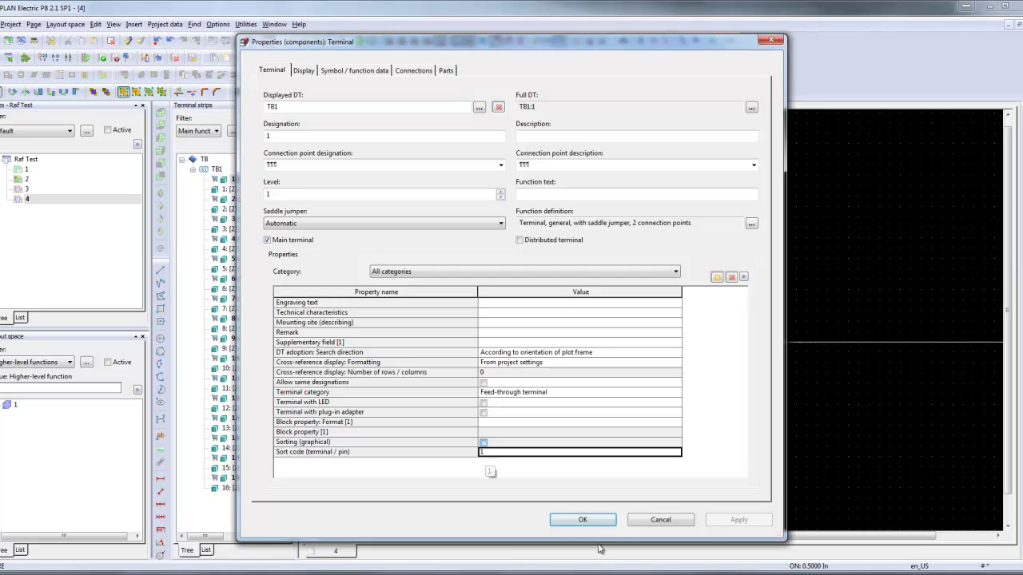
left_click(663, 520)
right_click(216, 170)
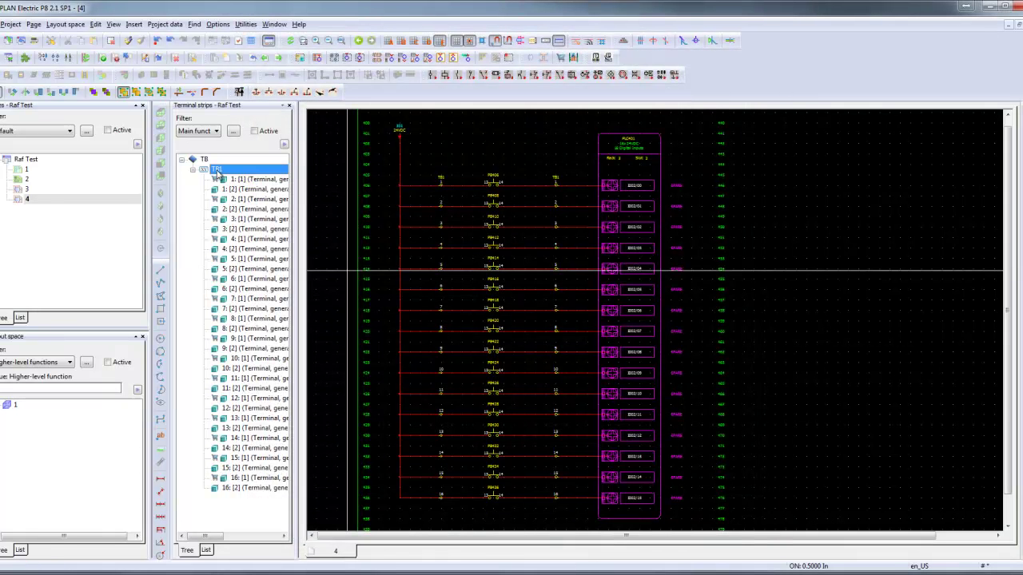
mouse_move(313, 331)
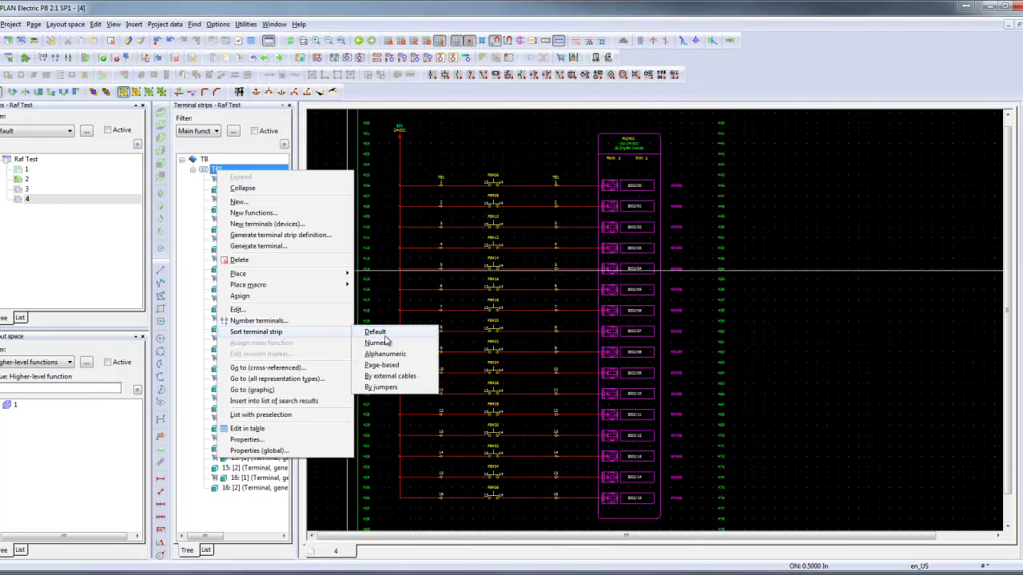
left_click(215, 171)
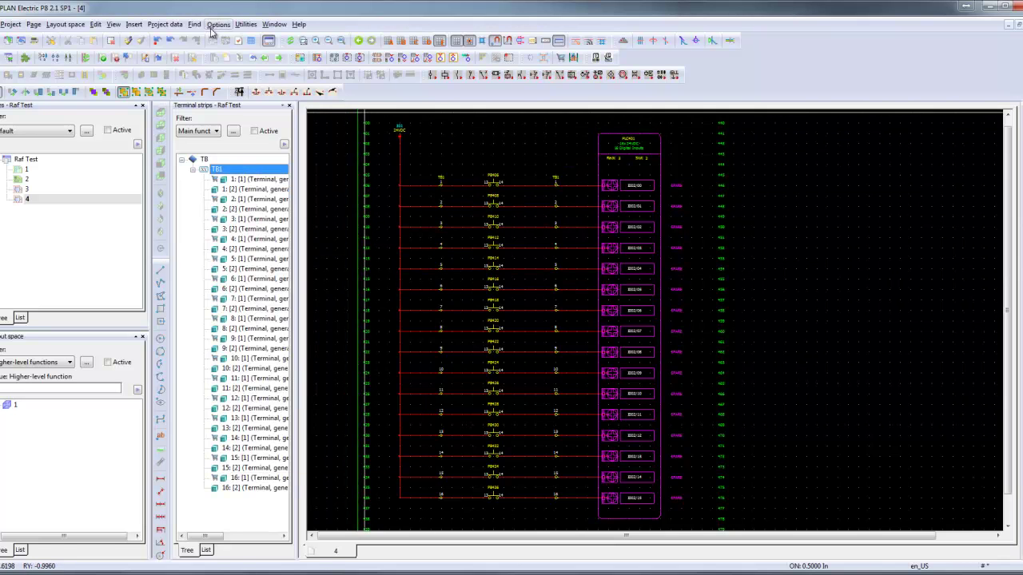
Step: Review the connection settings and place connection definition points with the 'test' scheme
left_click(165, 24)
mouse_move(187, 64)
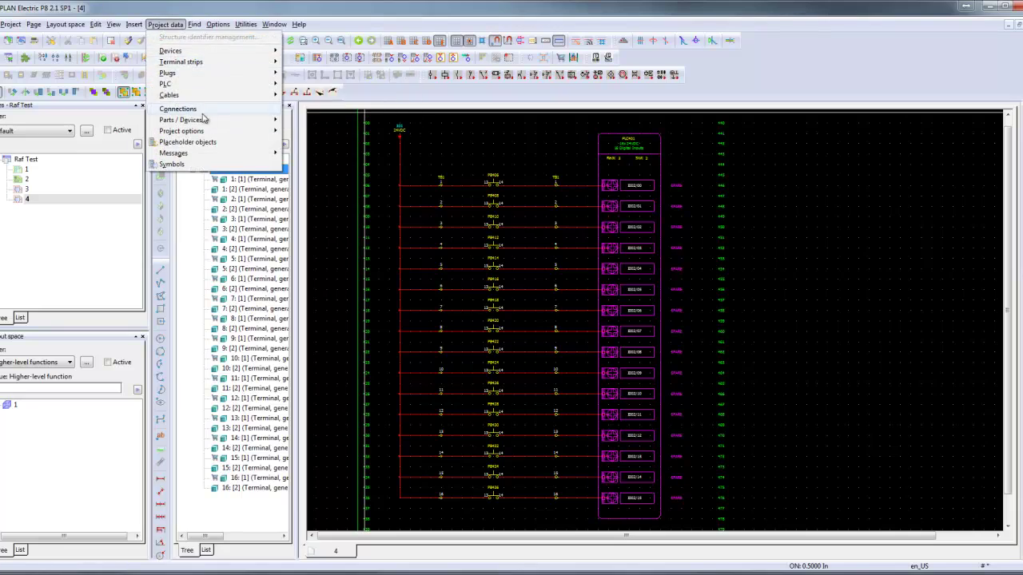
mouse_move(180, 108)
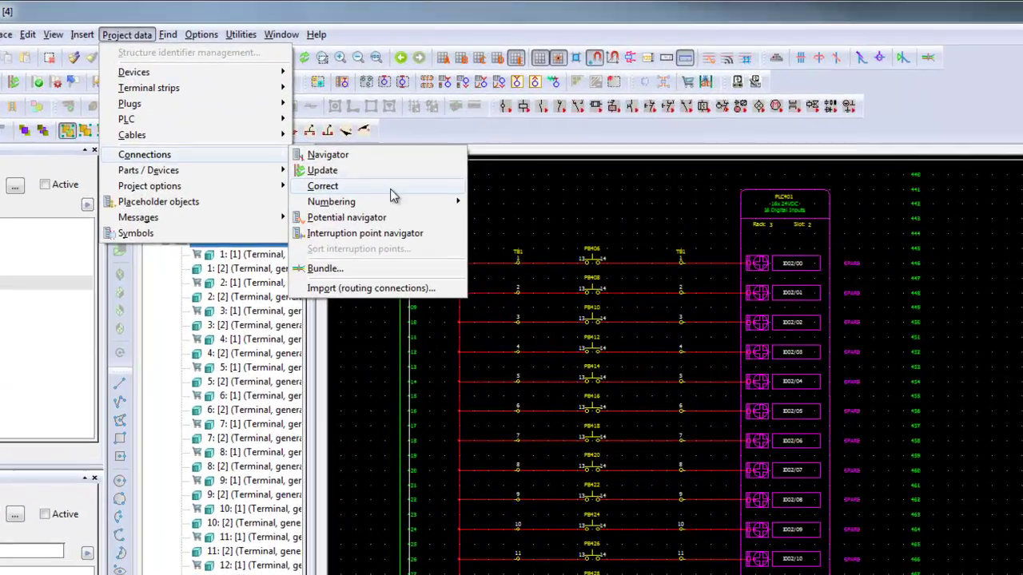
mouse_move(392, 201)
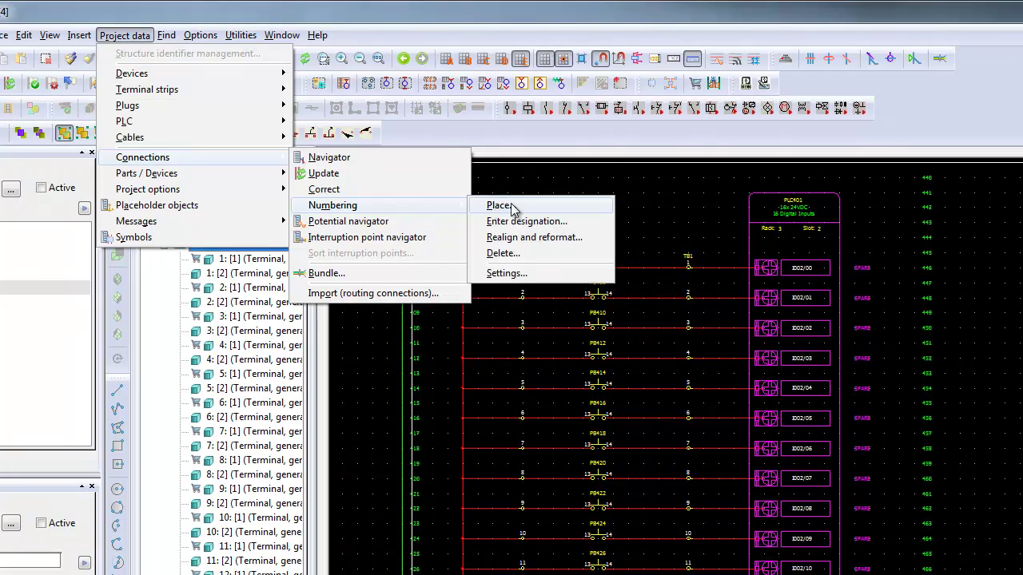
left_click(491, 201)
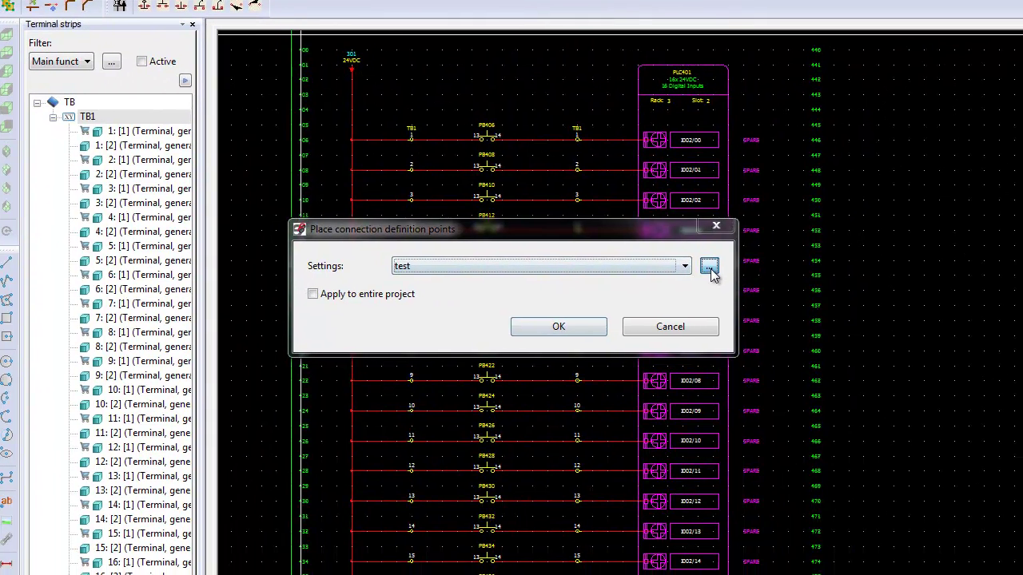
left_click(820, 393)
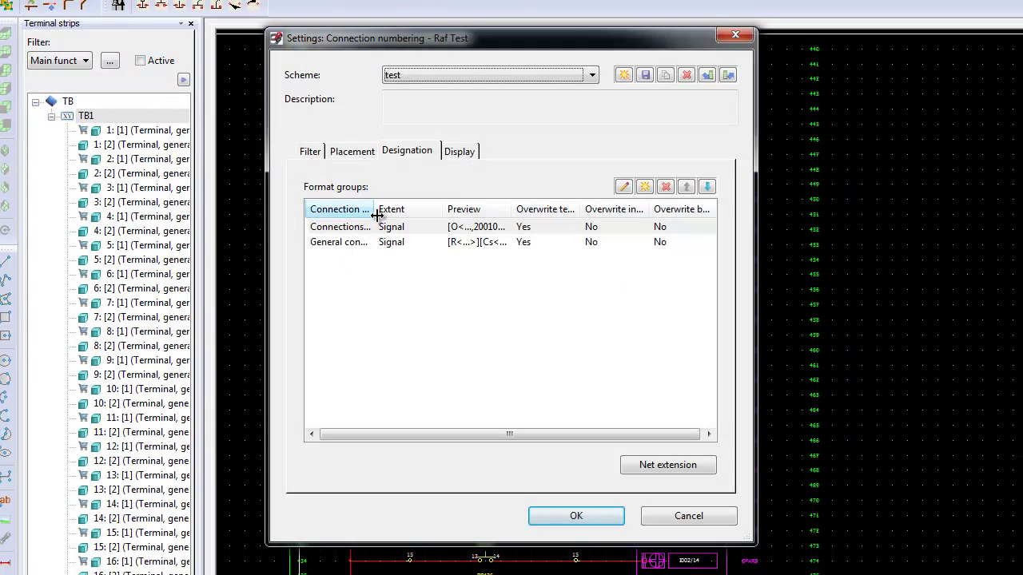
left_click_drag(373, 209, 465, 209)
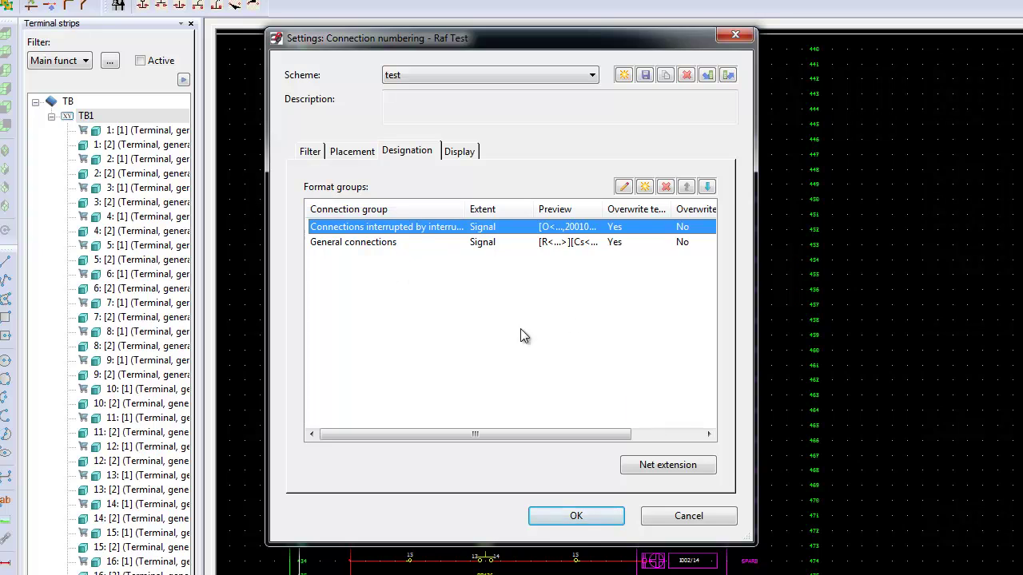
left_click(577, 516)
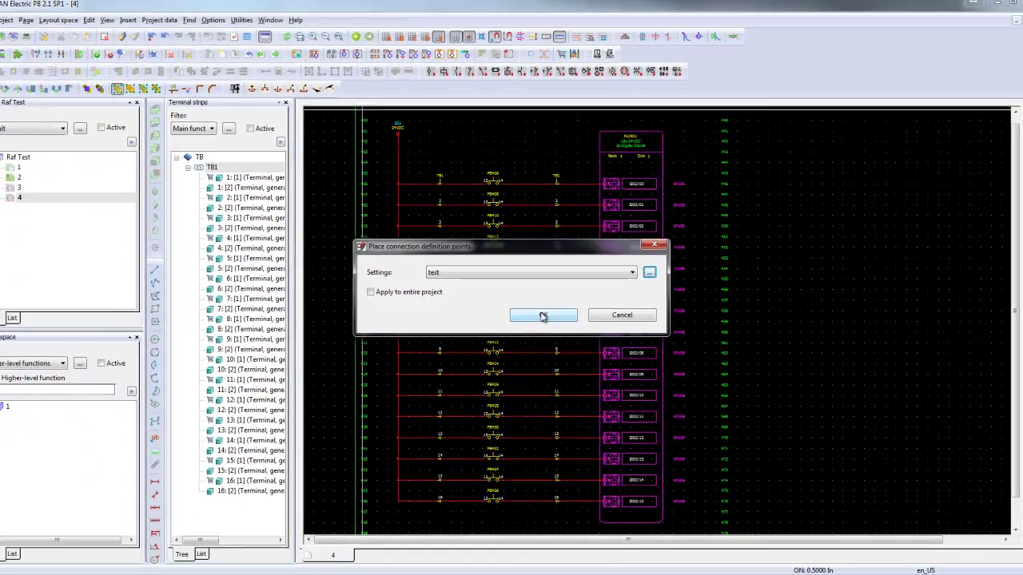
left_click(577, 324)
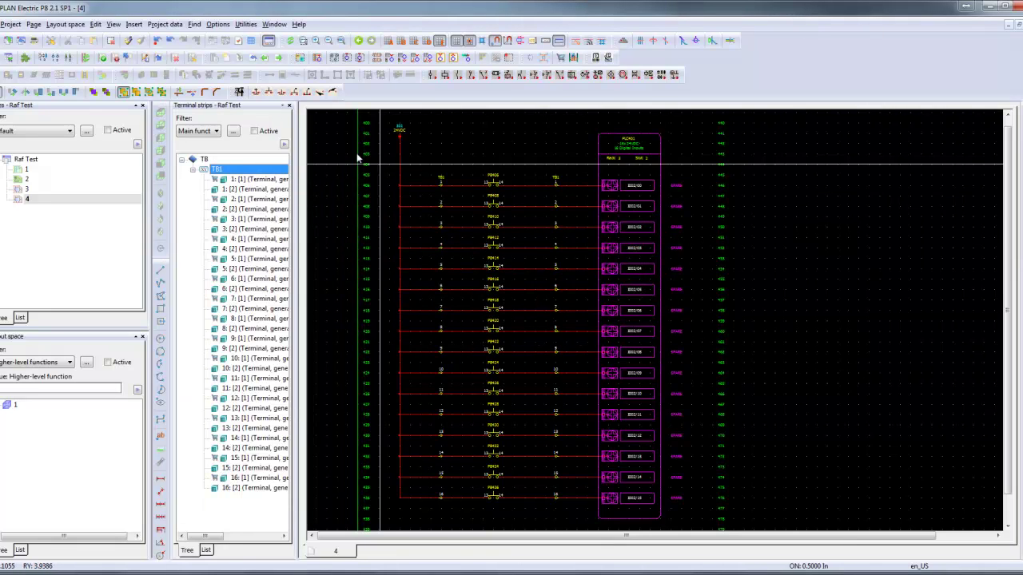
Step: Place connection definition points on schematic page 4 using the 'test' settings
left_click(54, 200)
left_click(164, 24)
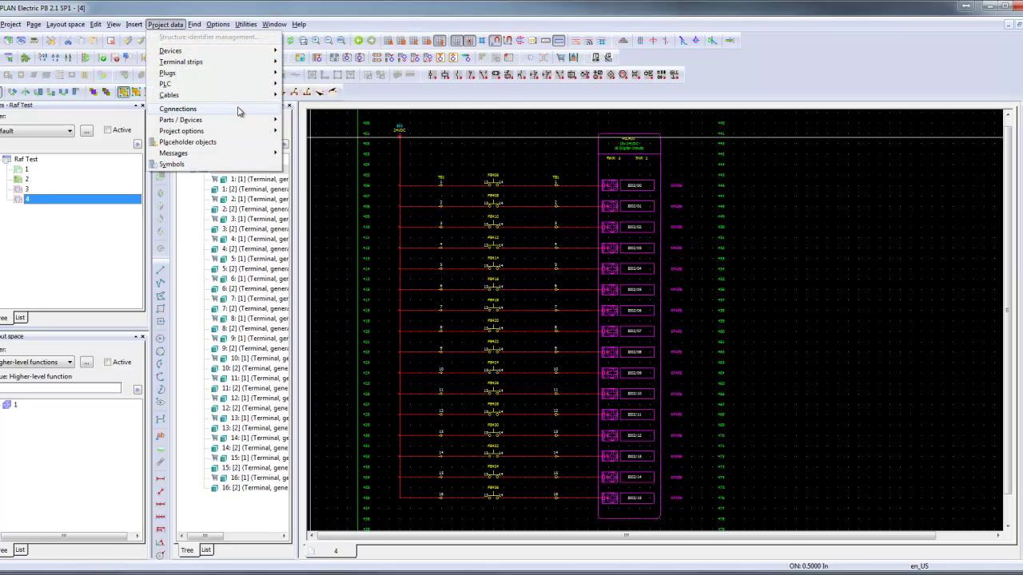
mouse_move(238, 110)
mouse_move(341, 145)
left_click(438, 144)
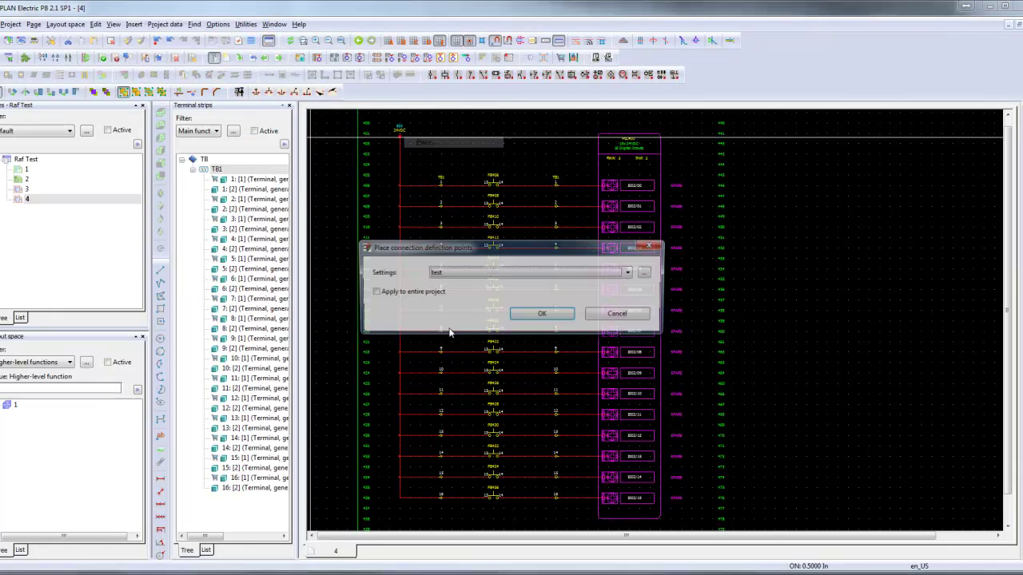
left_click(541, 315)
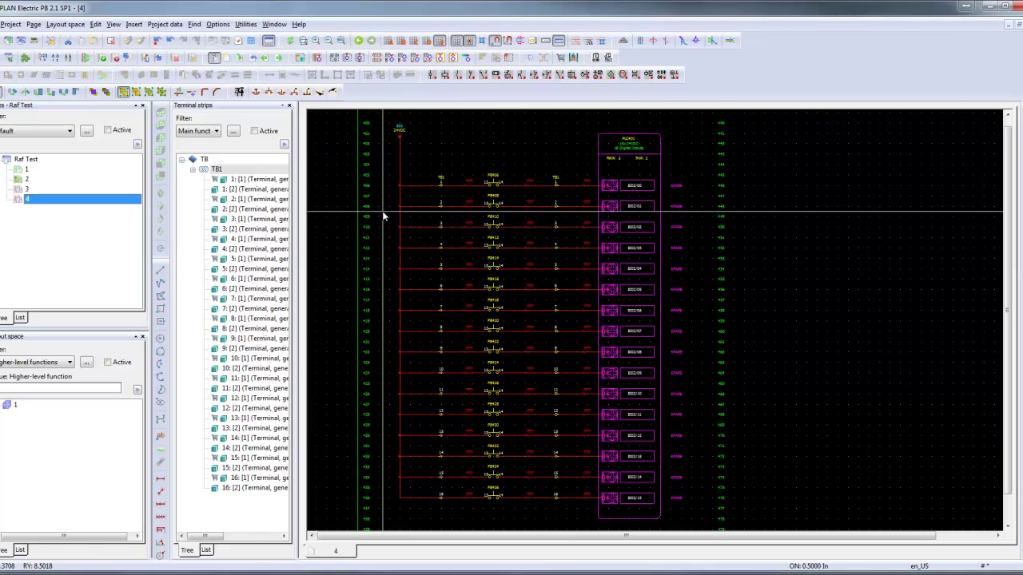
Step: Add page 3 to the selection and place definition points on pages 3 and 4
left_click(27, 190, "shift")
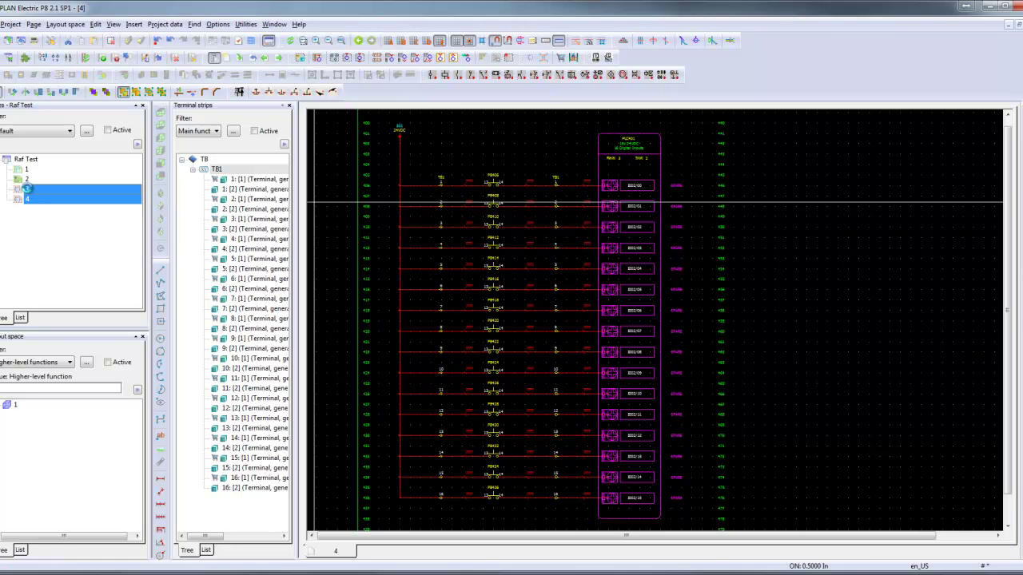
left_click(164, 24)
mouse_move(239, 116)
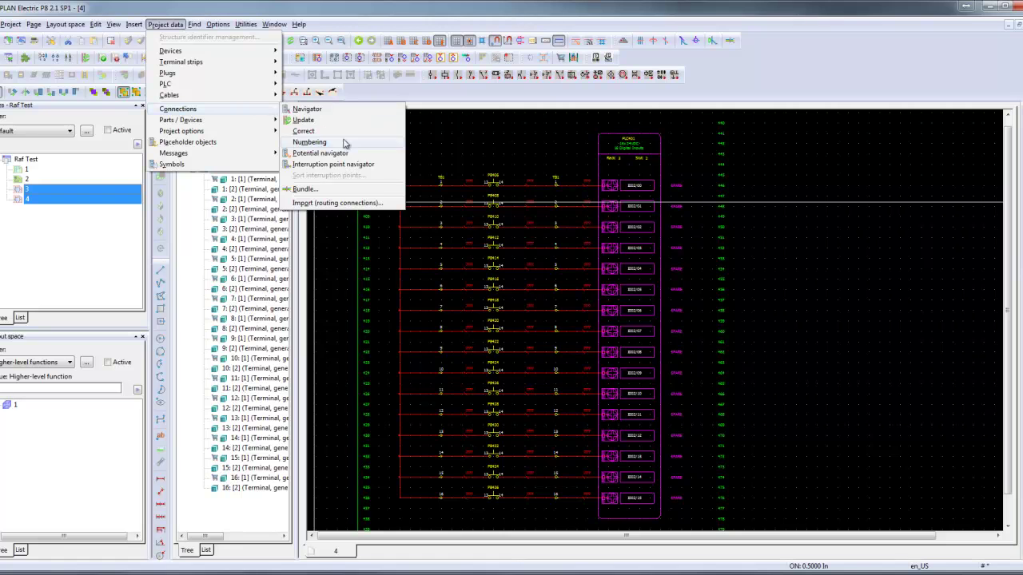
mouse_move(352, 144)
left_click(417, 143)
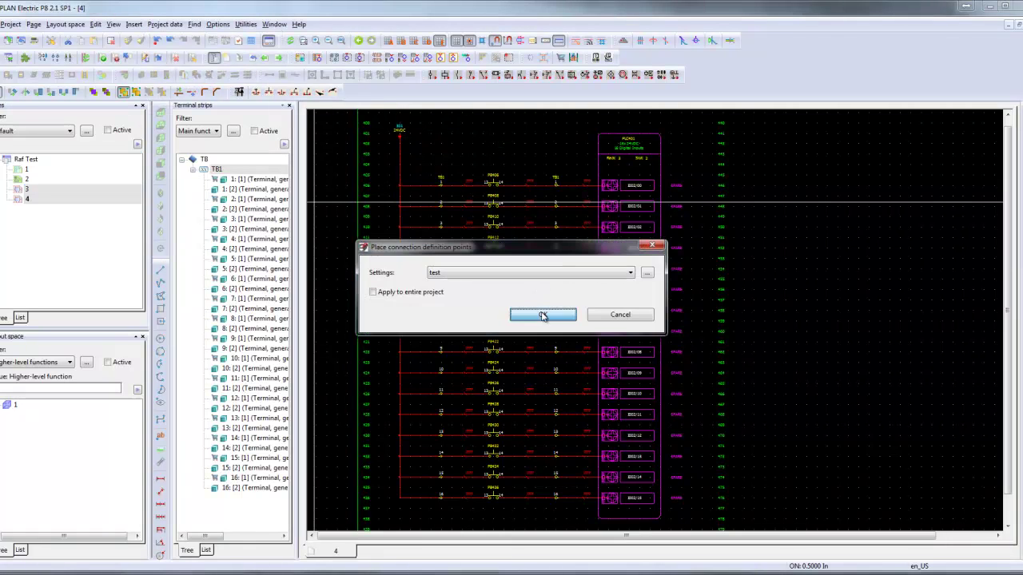
left_click(541, 313)
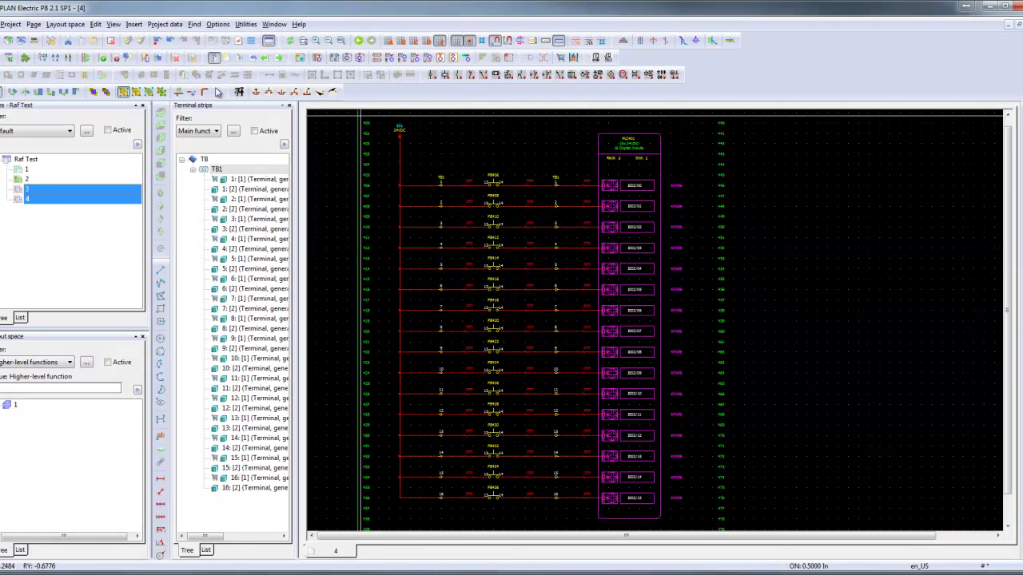
Step: Enter connection designations and accept the preview, giving wires numbers like 24VDC and 4061–4201
left_click(165, 24)
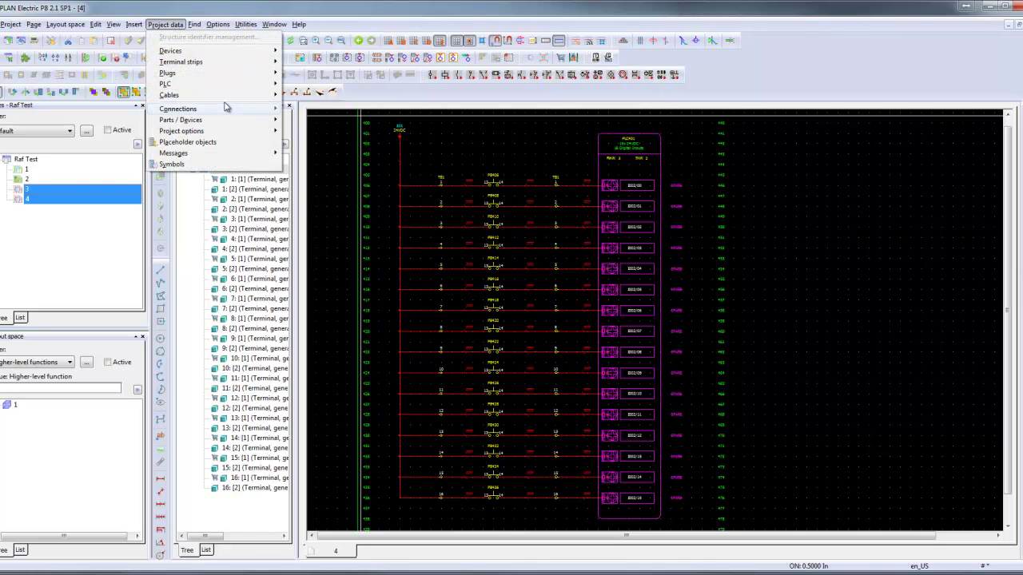
mouse_move(231, 110)
mouse_move(353, 144)
left_click(438, 153)
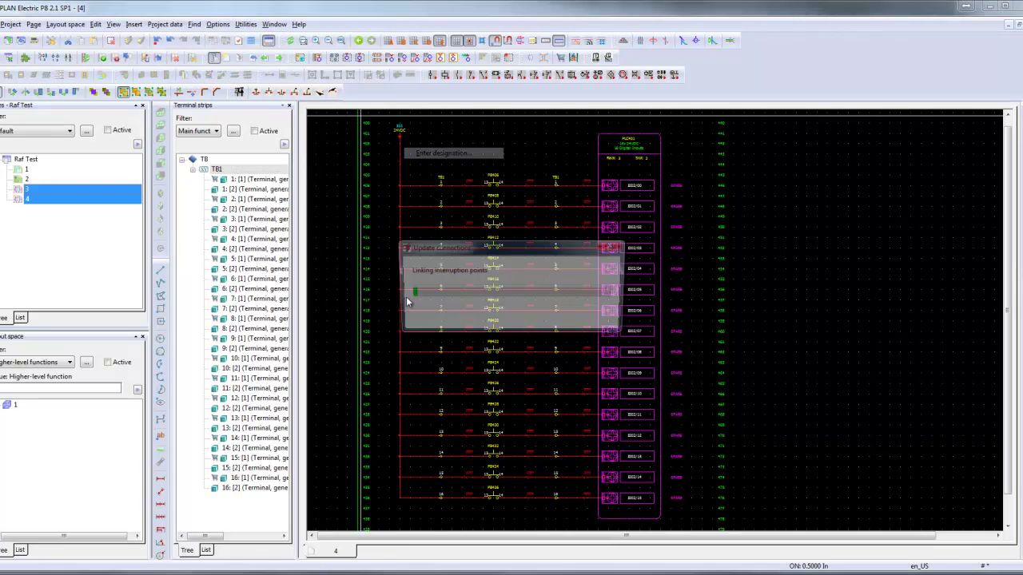
left_click(540, 411)
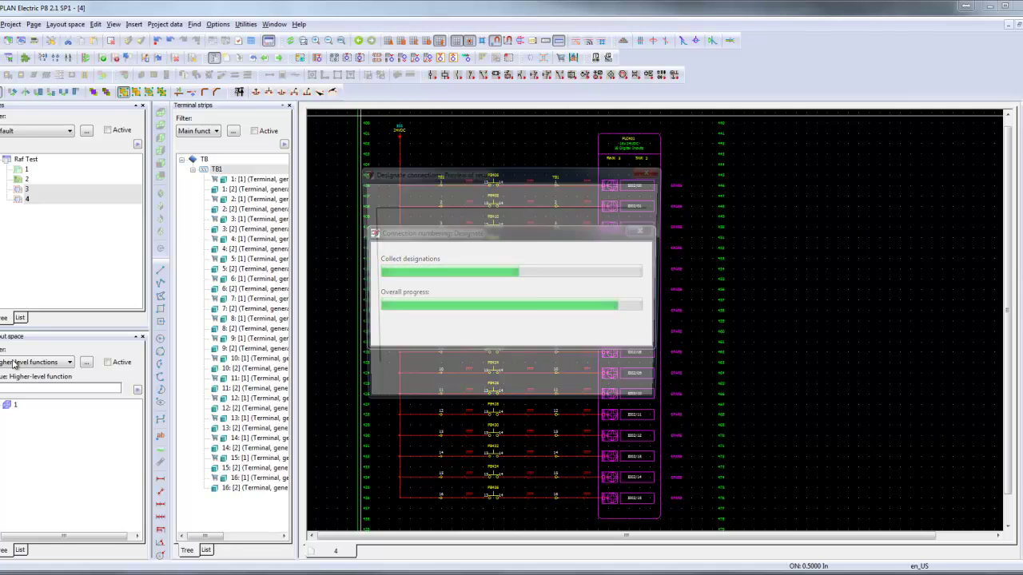
left_click(536, 390)
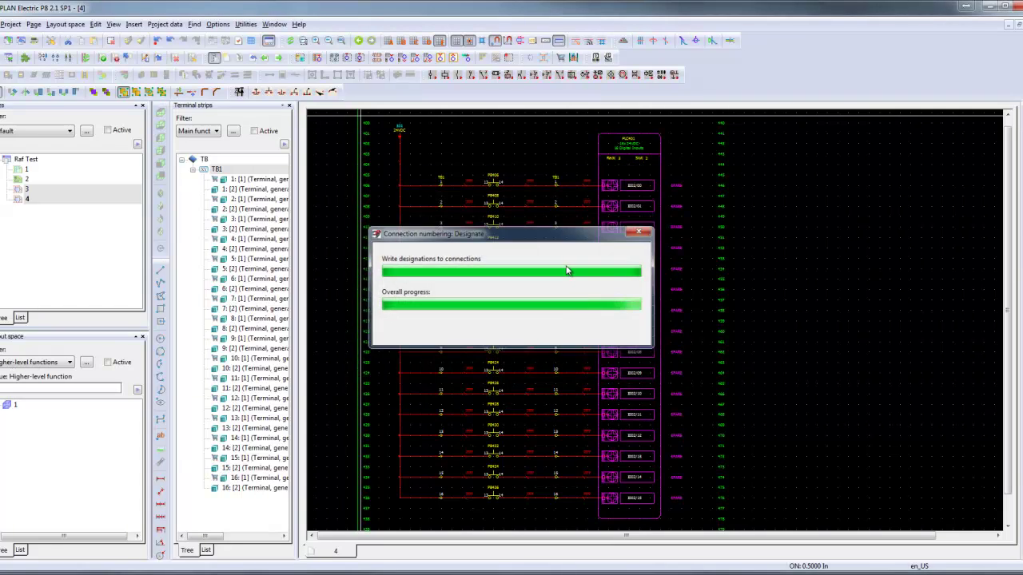
scroll(512, 179, "up", 2)
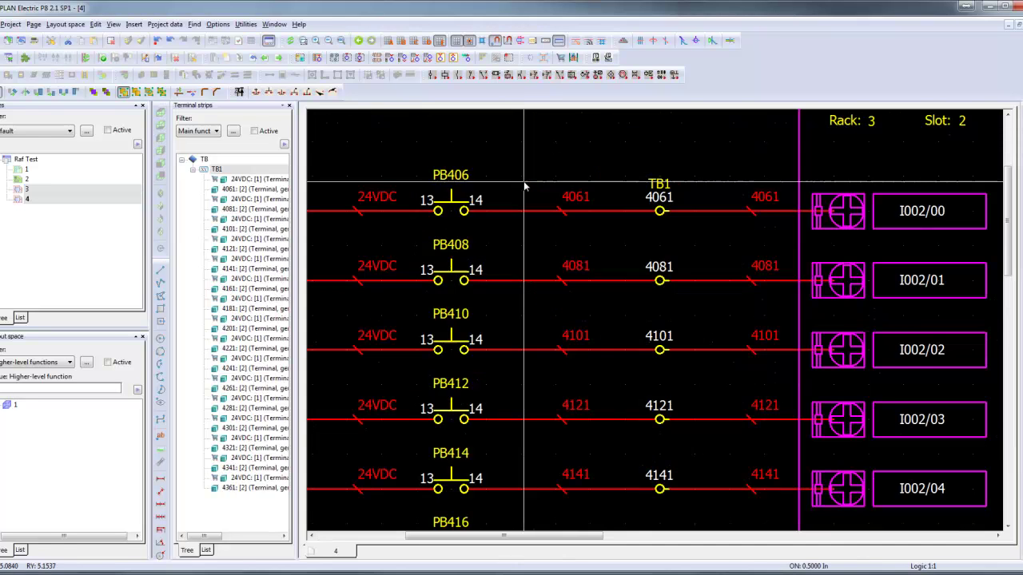
scroll(586, 203, "down", 1)
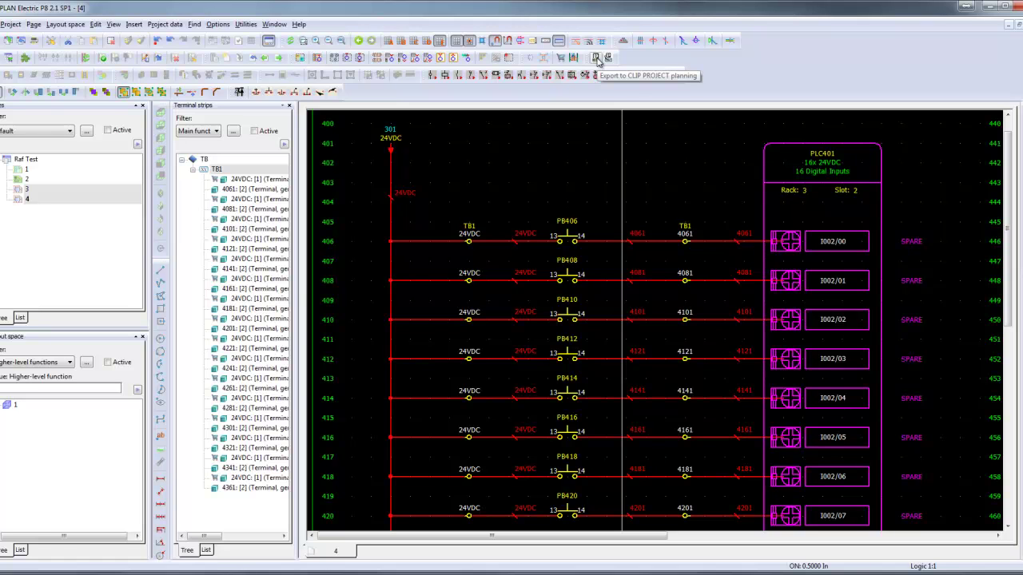
Step: Run the CLIP PROJECT planning export, ticking only terminal strip TB1 in the Devices dialog
left_click(246, 24)
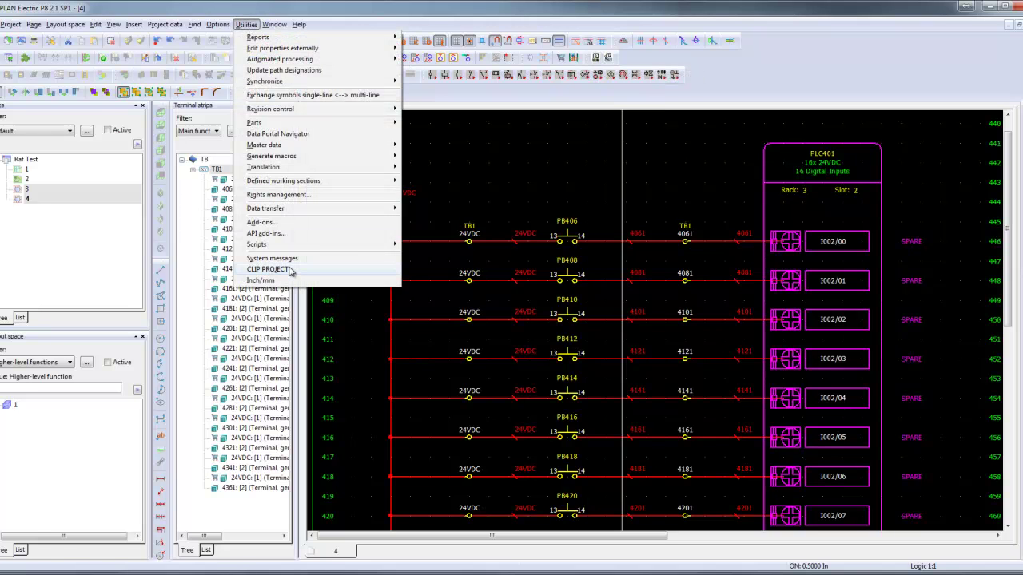
mouse_move(302, 272)
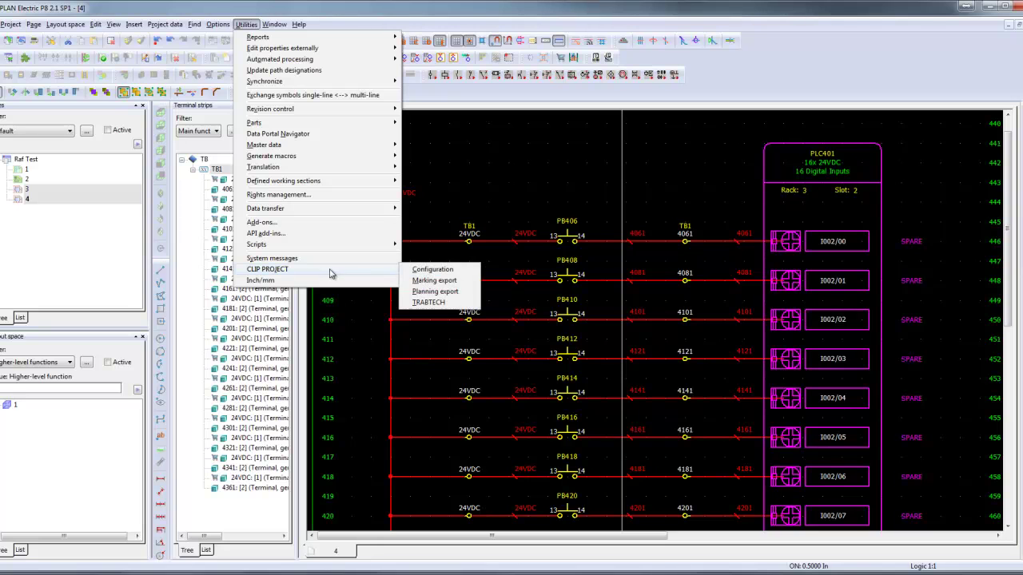
left_click(446, 293)
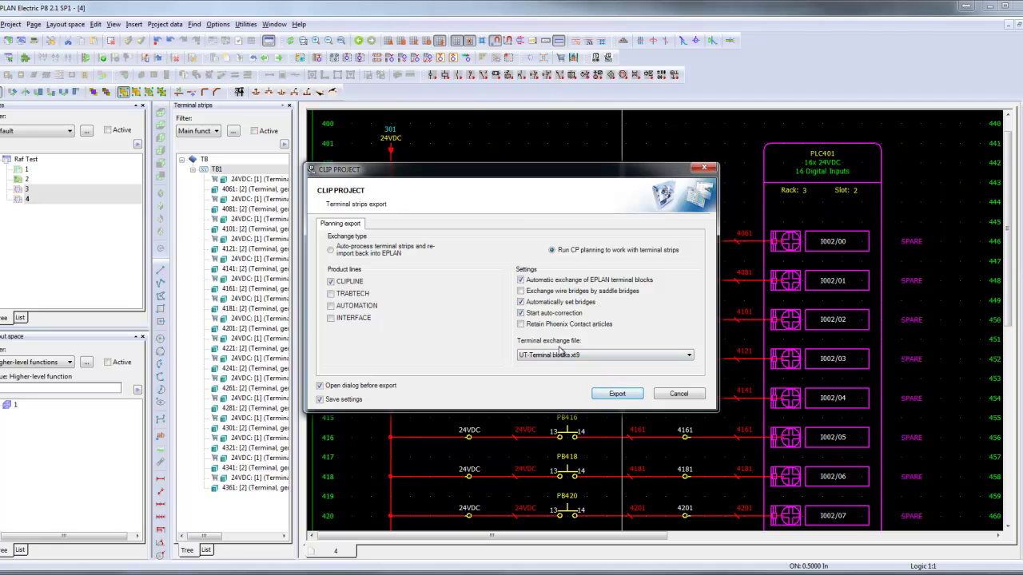
left_click(617, 395)
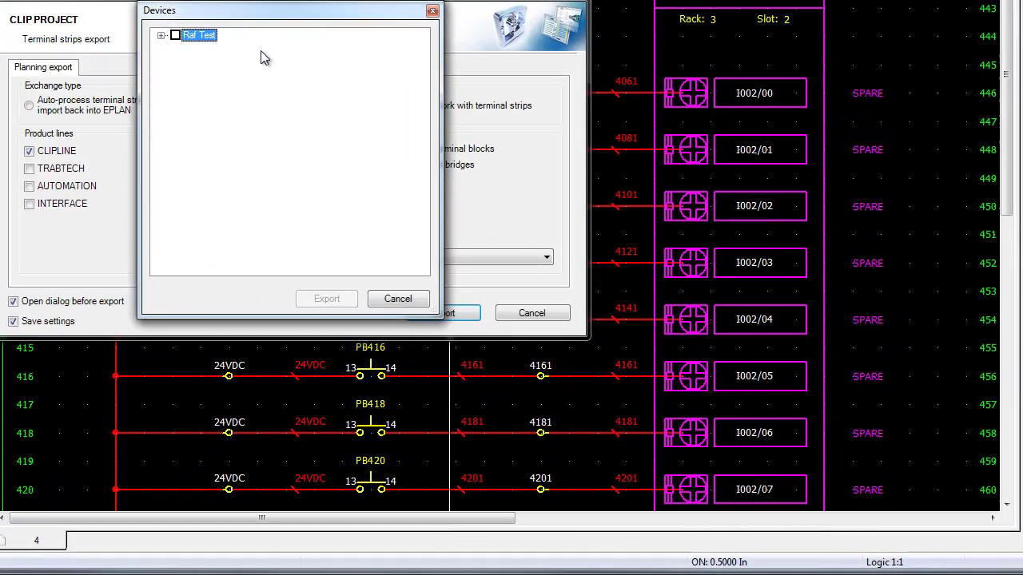
left_click(160, 36)
left_click(190, 48)
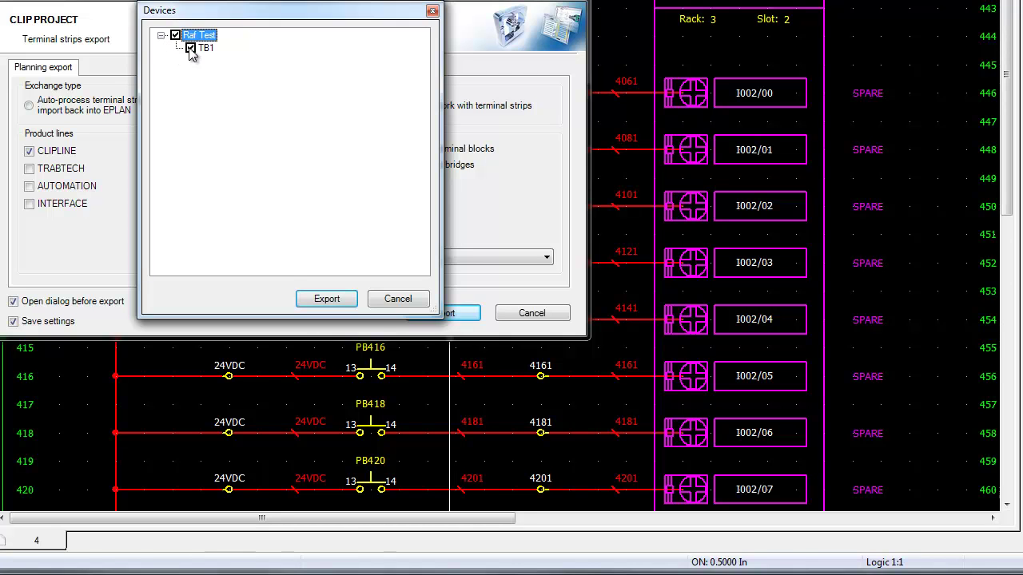
left_click(338, 303)
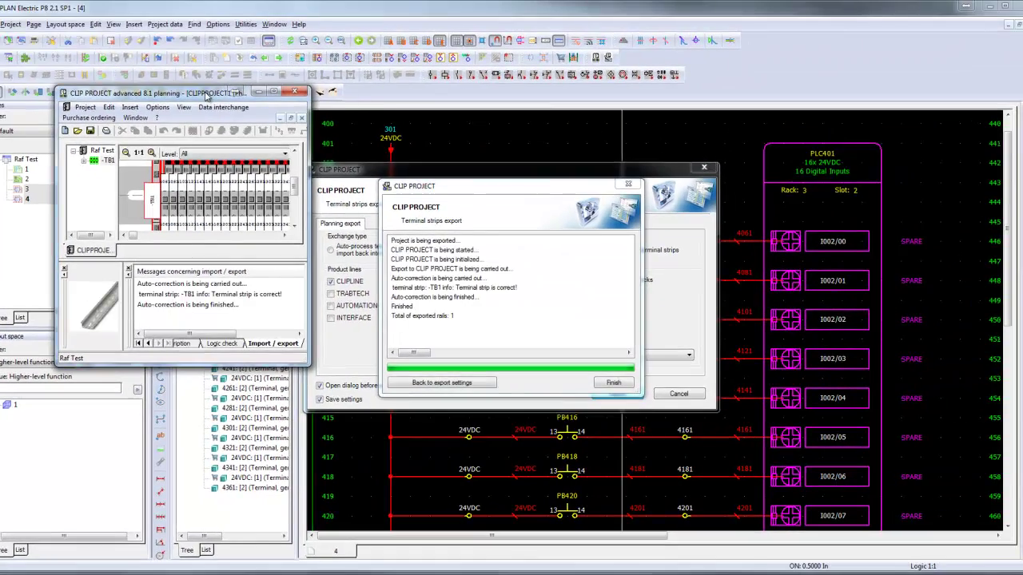
Step: Maximize CLIP PROJECT, select the whole TB1 strip and rotate its markings by 90°
double_click(206, 95)
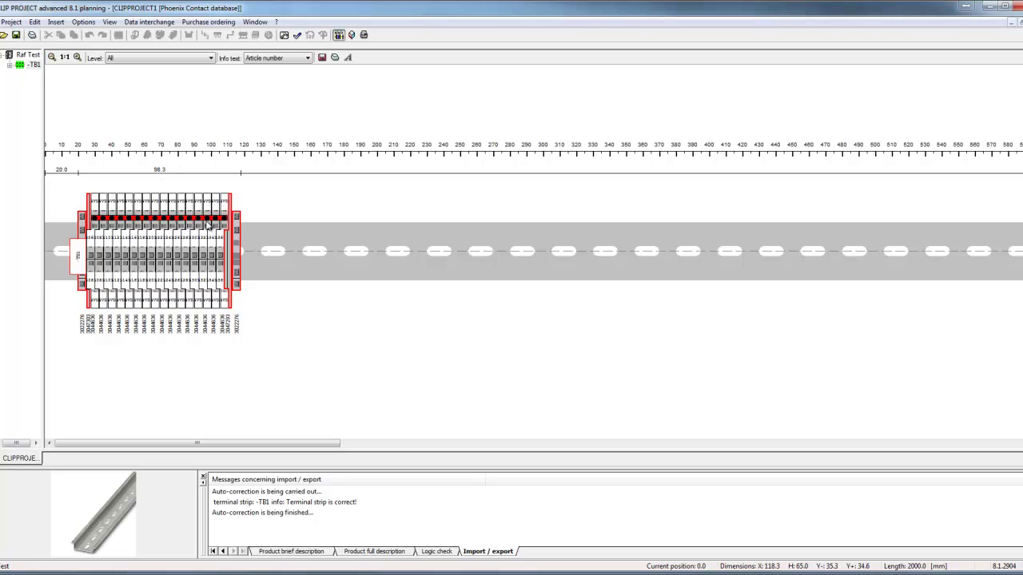
left_click_drag(87, 184, 232, 358)
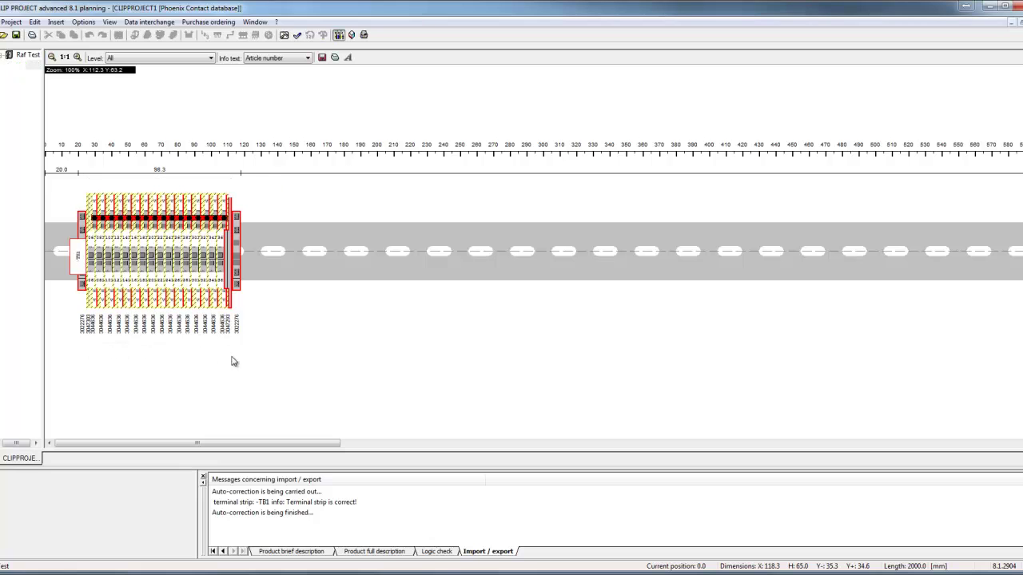
left_click(311, 36)
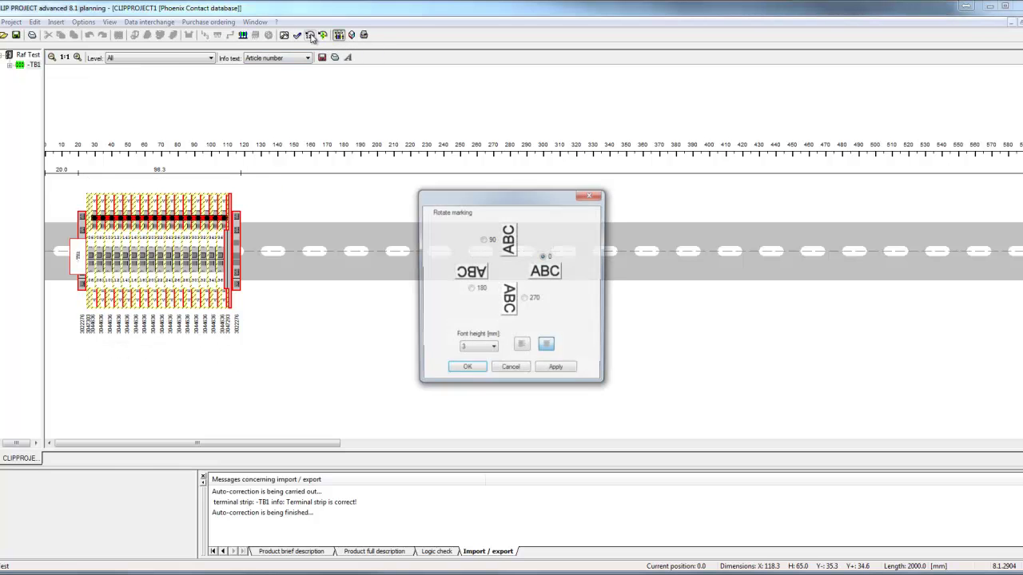
left_click(483, 240)
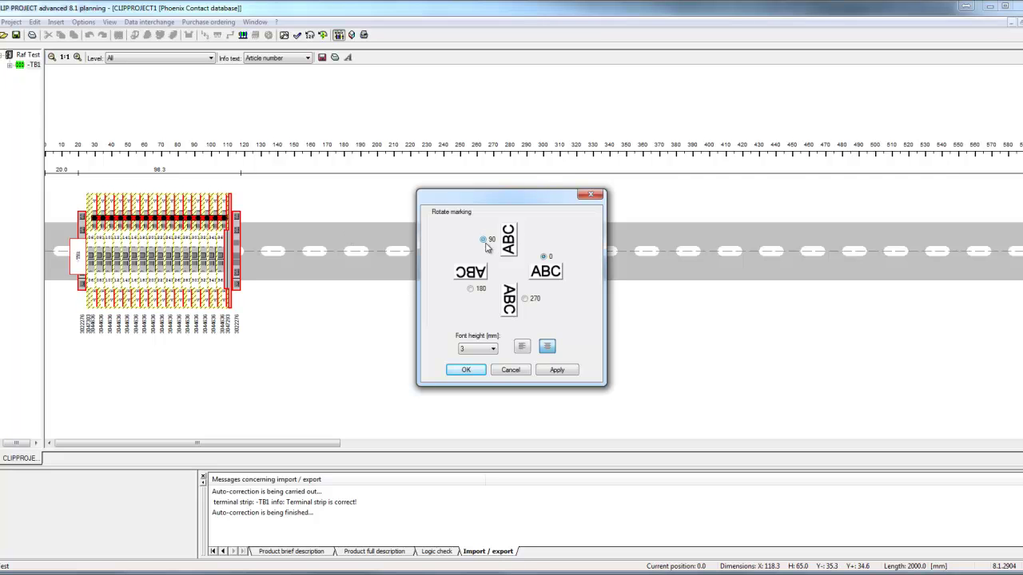
left_click(478, 371)
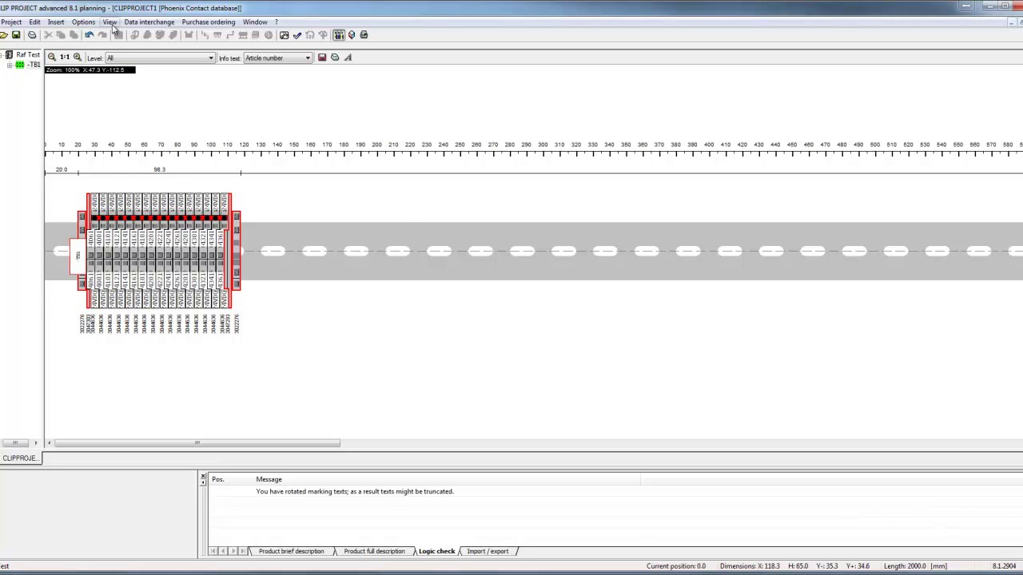
Step: Zoom into TB1, select all sixteen terminal blocks, then clear the selection
left_click(77, 58)
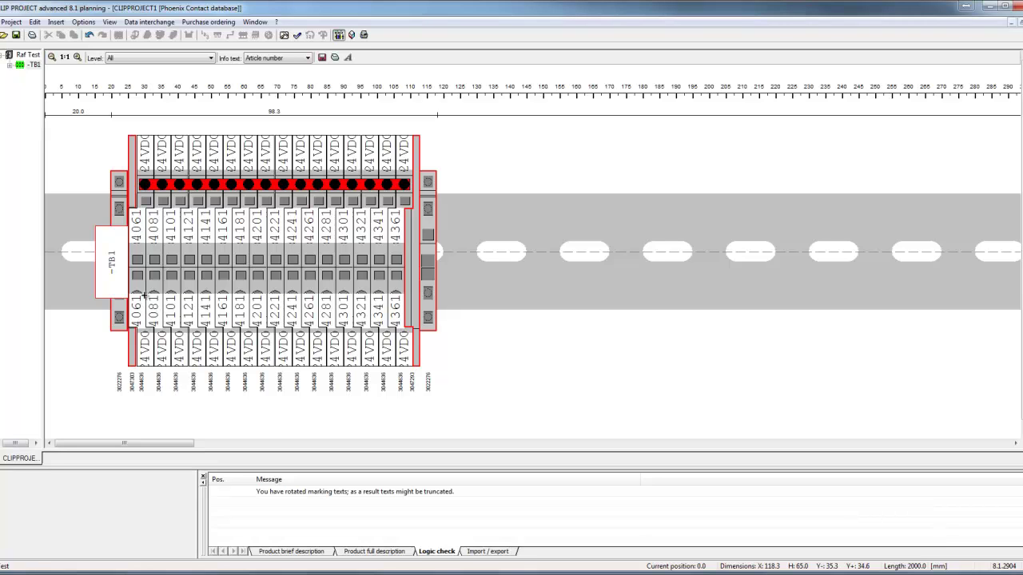
left_click(145, 157)
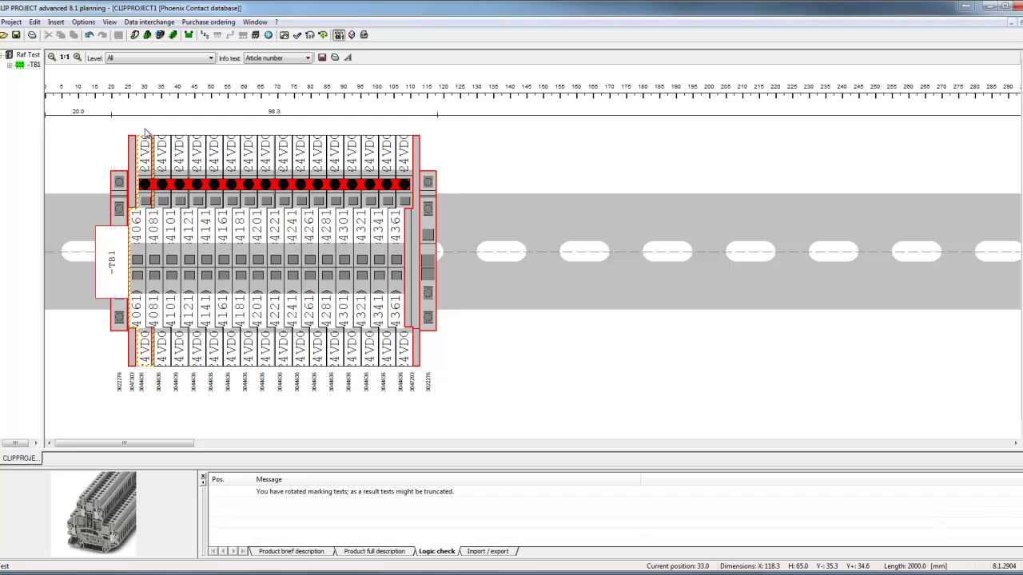
left_click(405, 157, "shift")
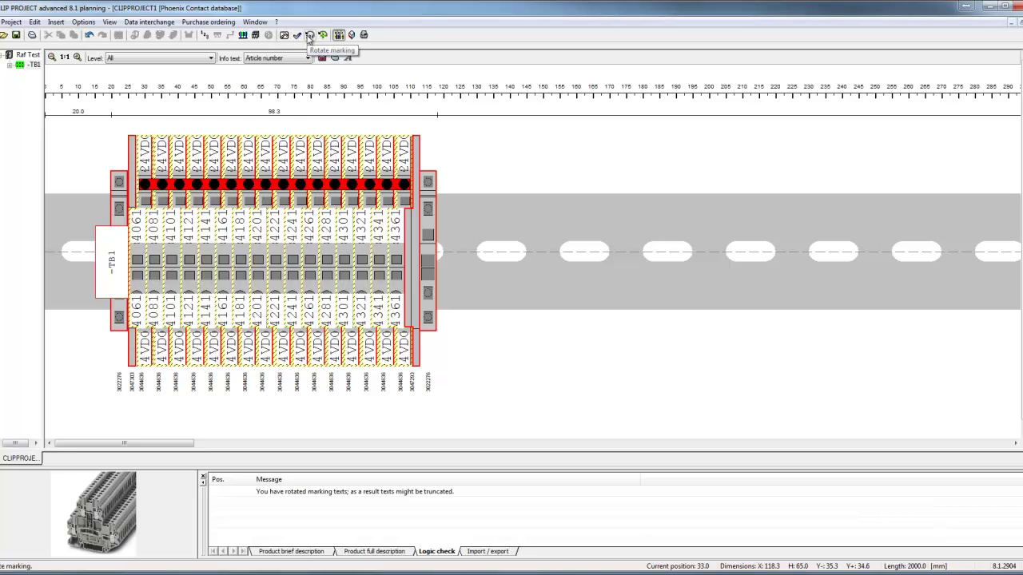
left_click(487, 348)
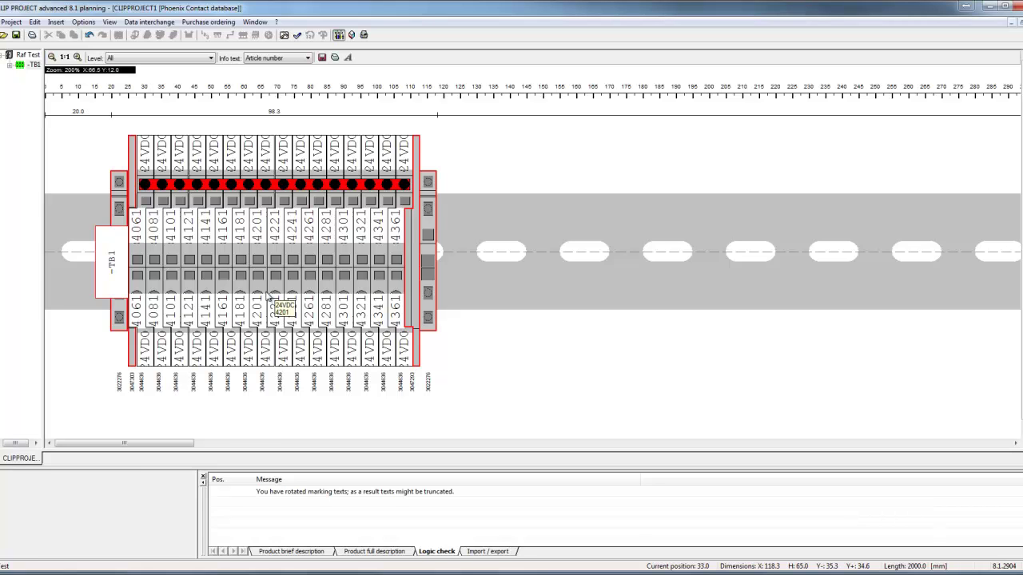
Step: Complete the terminal export, see a TB1 terminal's Parts tab is still empty, then maximise CLIP PROJECT
double_click(415, 24)
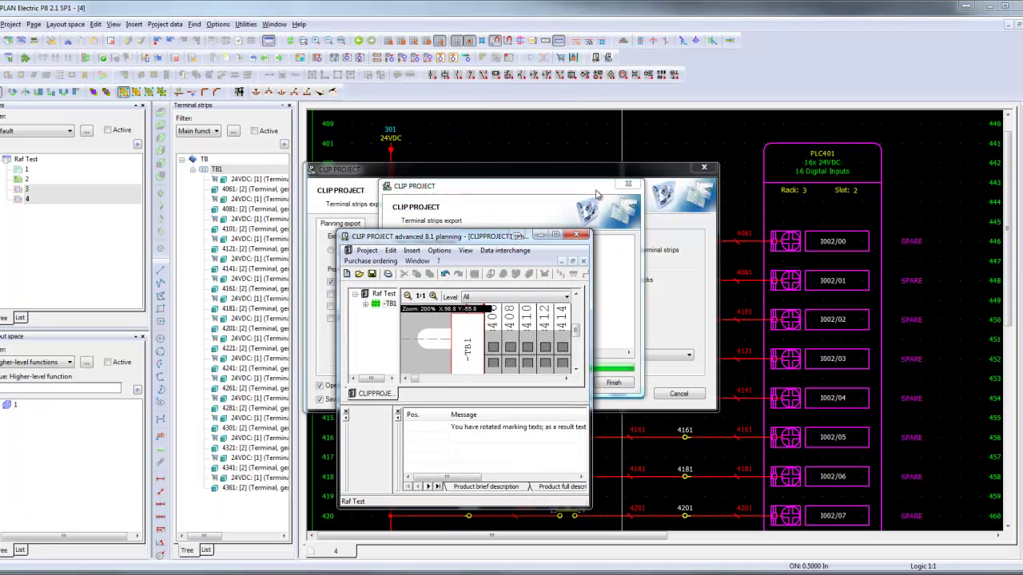
left_click(626, 386)
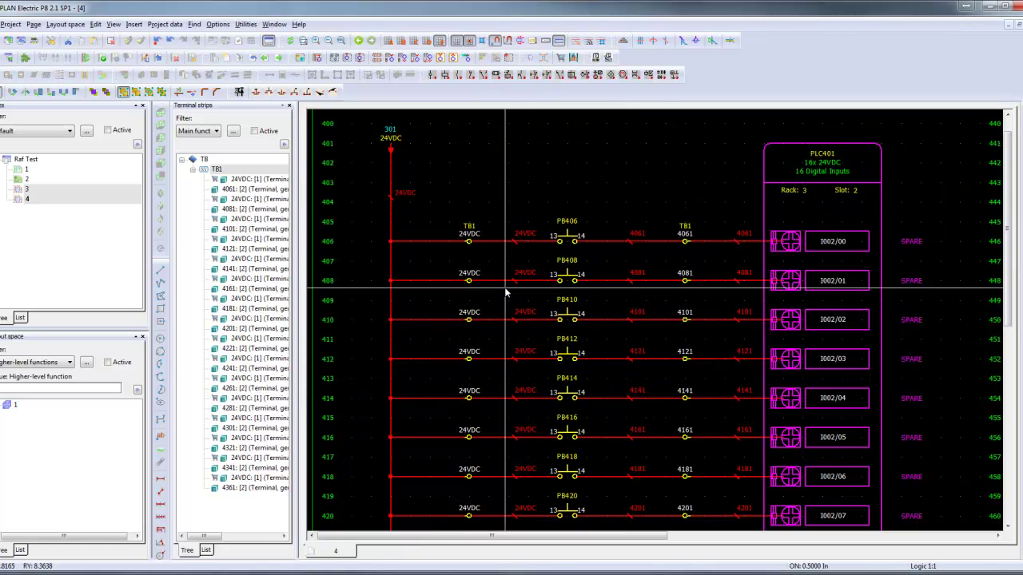
double_click(476, 238)
left_click(445, 70)
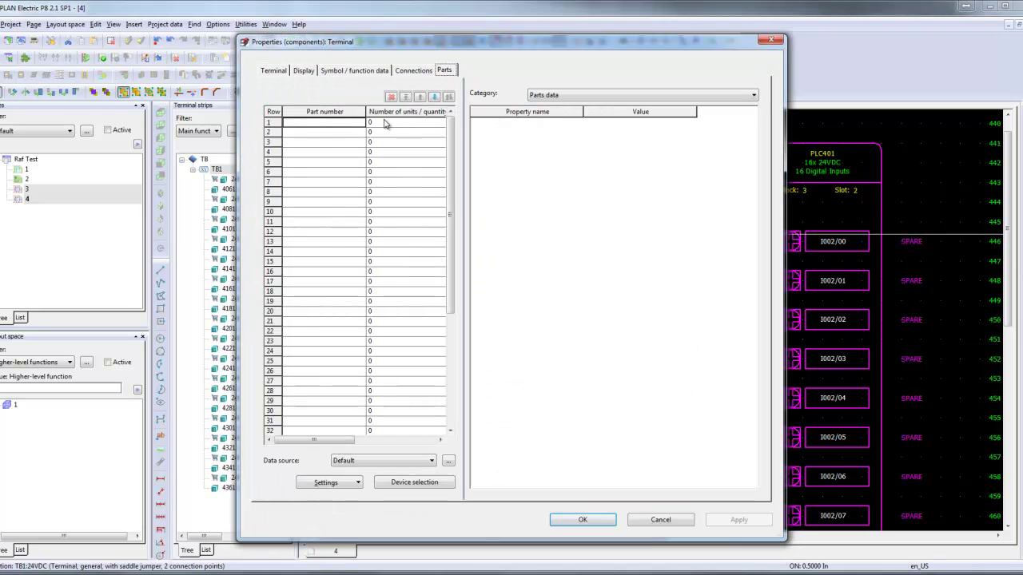
left_click(661, 520)
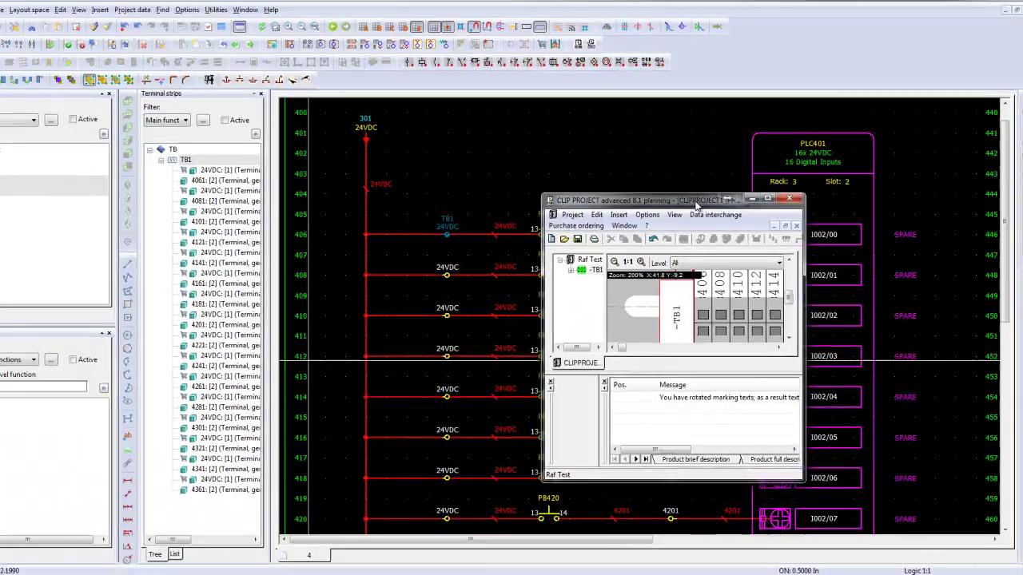
double_click(281, 169)
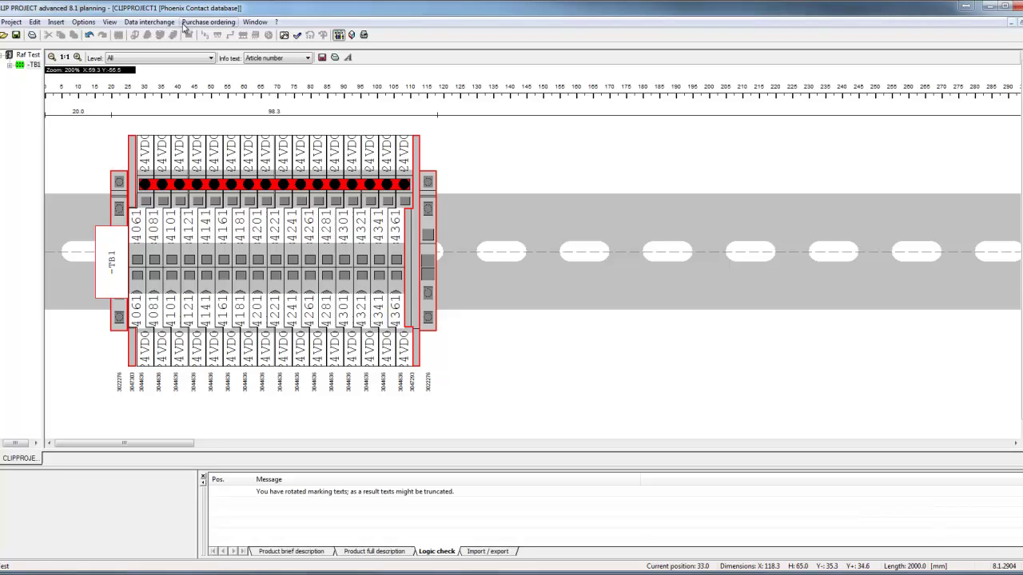
Step: Start the Data interchange export of the mounting rail to EPLAN Electric P8
left_click(150, 21)
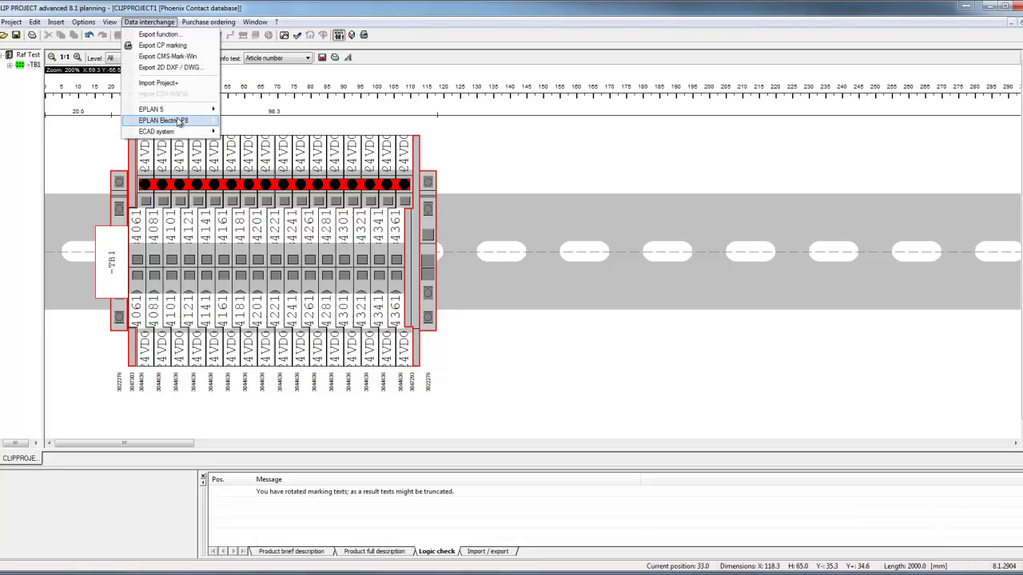
mouse_move(180, 122)
left_click(267, 133)
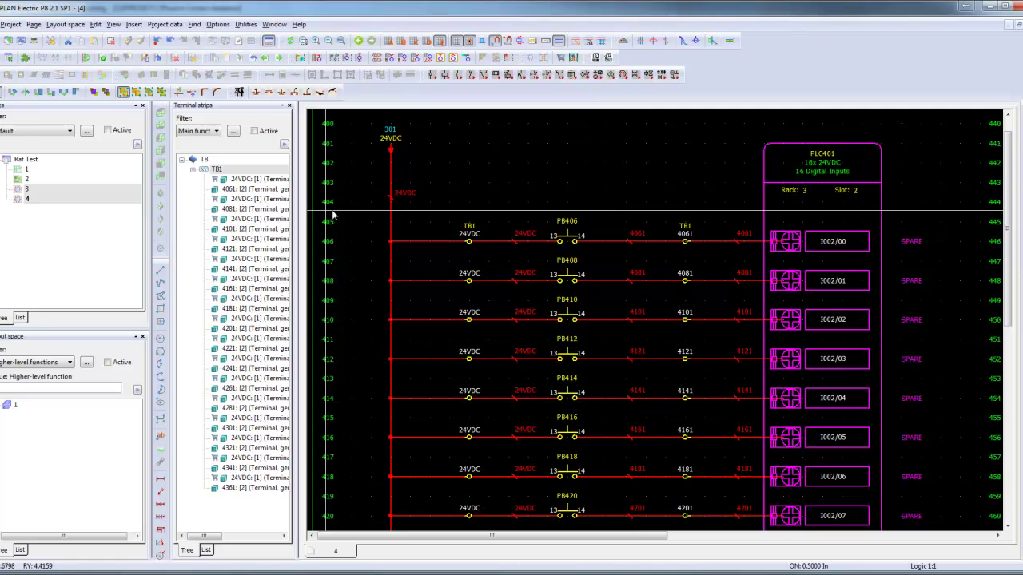
Step: In EPLAN, open schematic page 3 and close it again
left_click(24, 193)
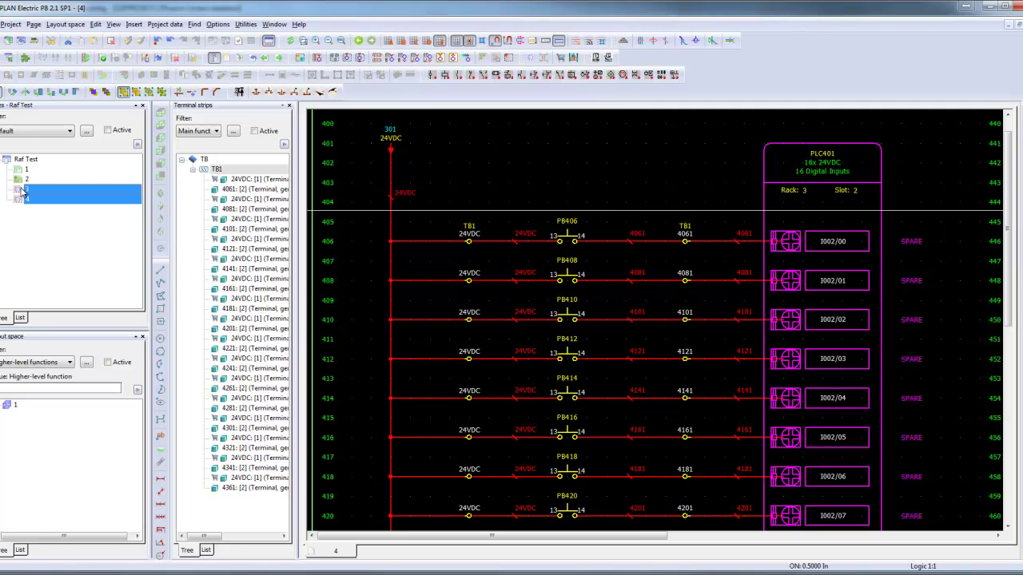
double_click(24, 191)
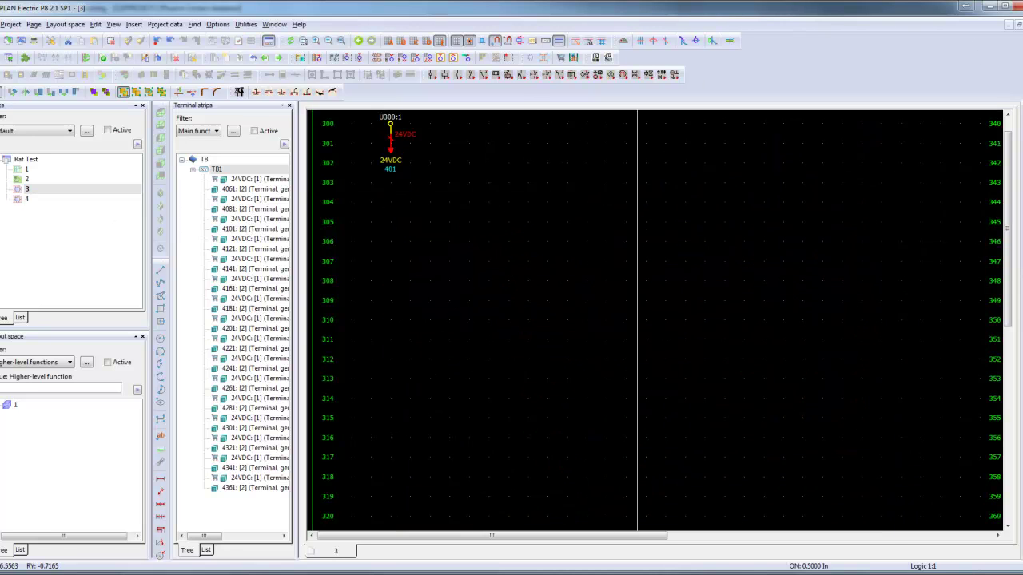
key("ctrl+F4")
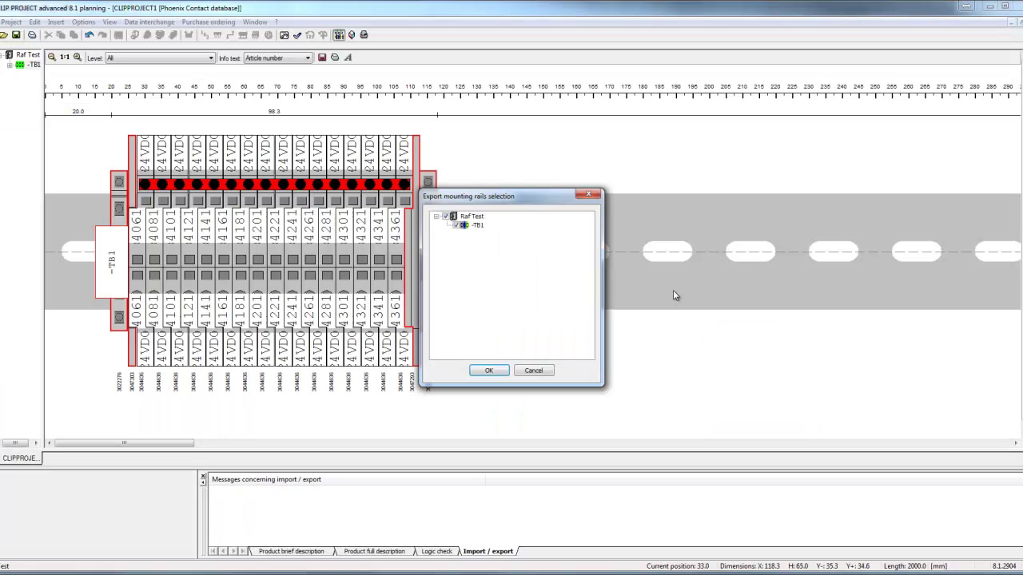
Step: Export the checked TB1 rail so the Raf Test.elk EPLAN project gets updated
left_click(505, 374)
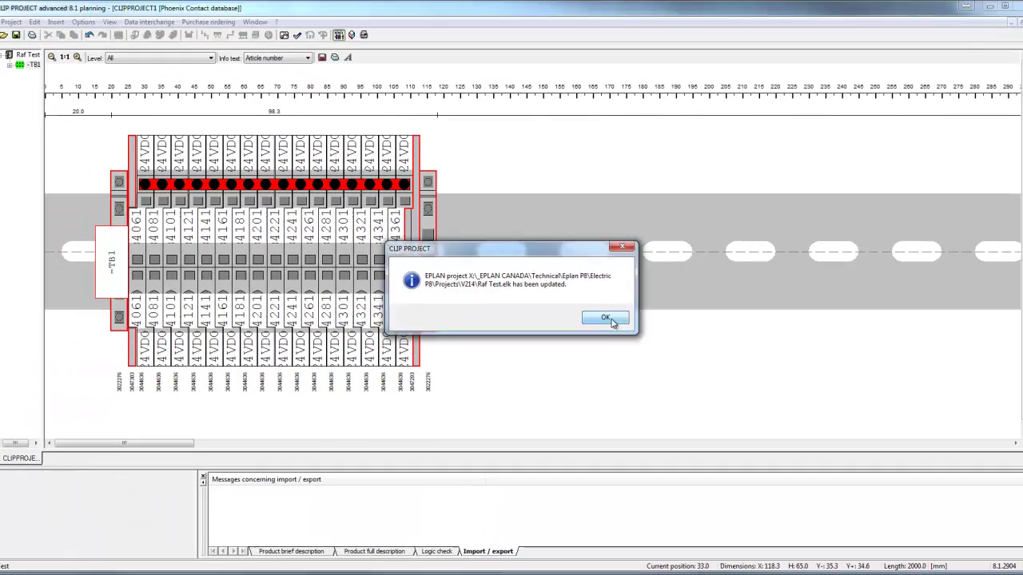
Step: Dismiss the update message, minimise CLIP PROJECT, and inspect TB1's new terminal strip definition
left_click(647, 330)
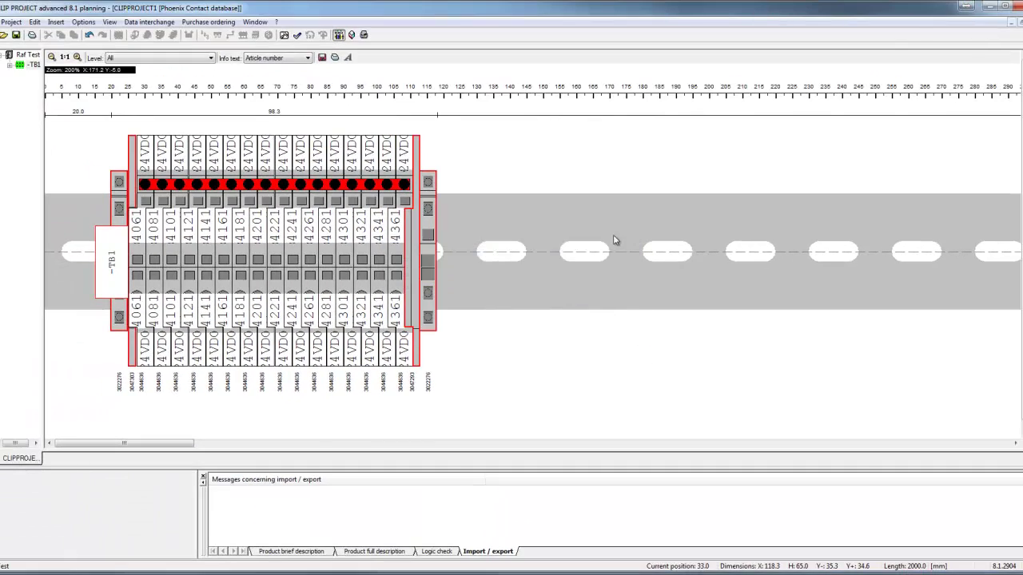
left_click(988, 7)
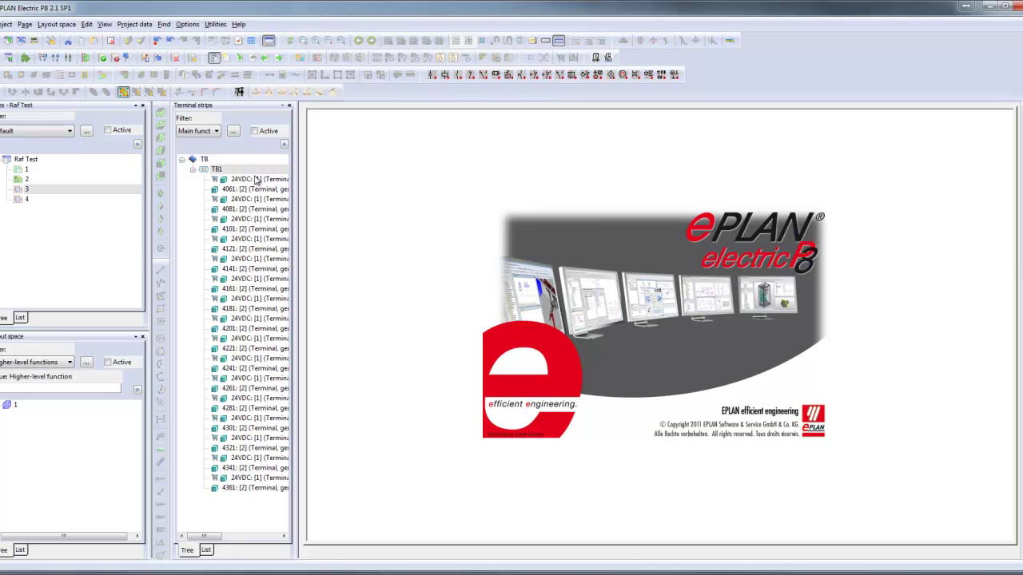
left_click(216, 170)
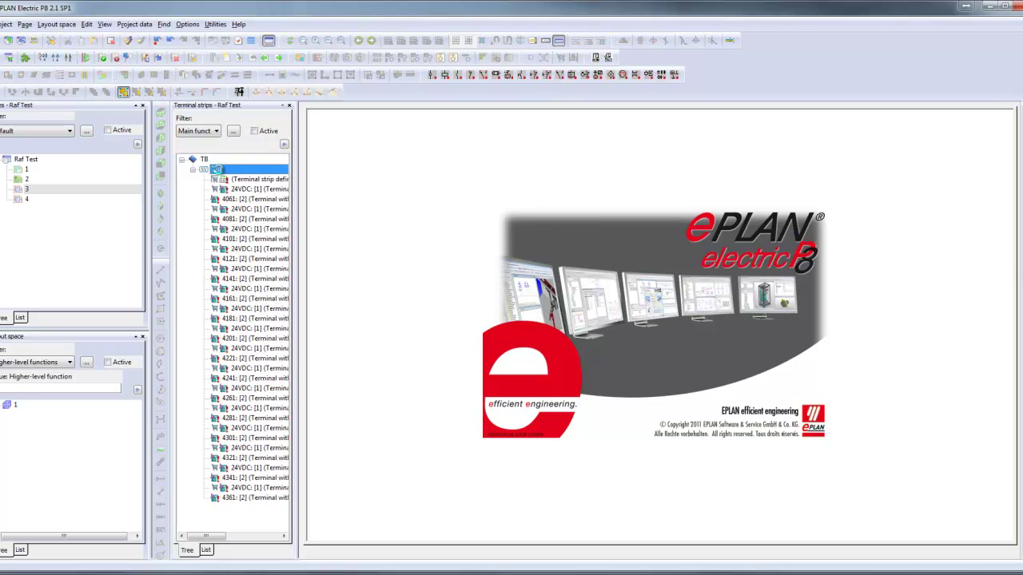
left_click(216, 181)
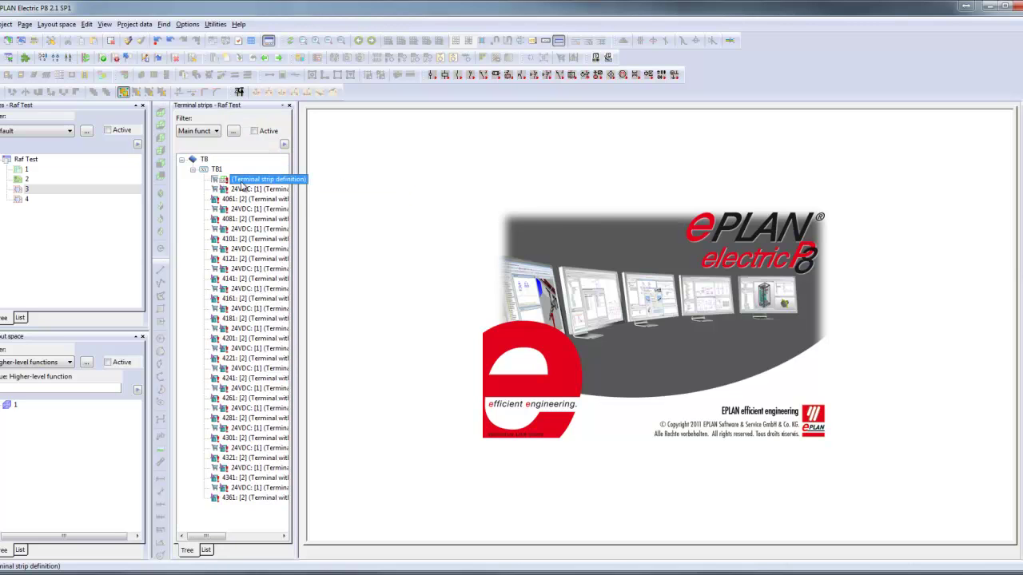
double_click(244, 183)
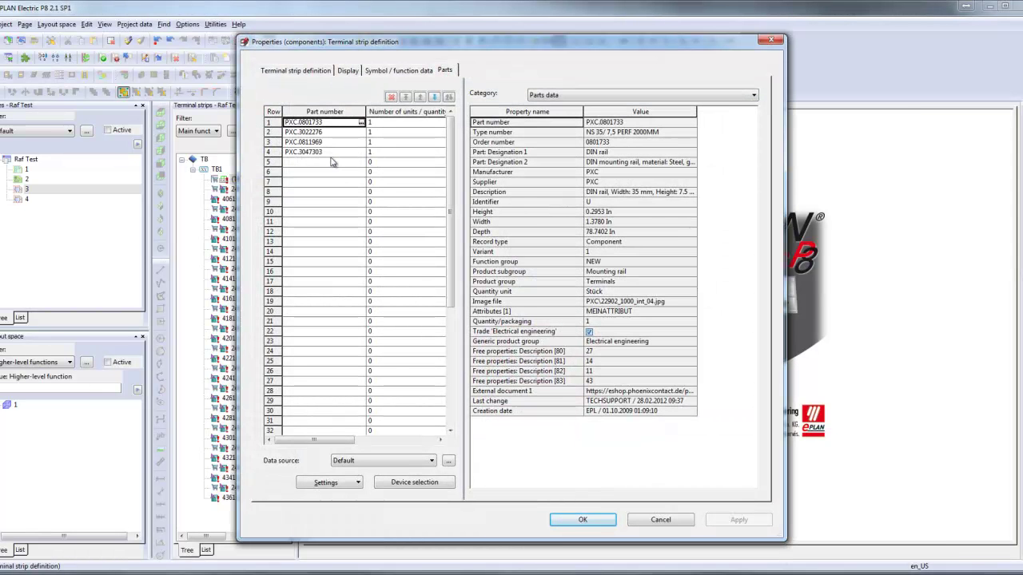
left_click(649, 520)
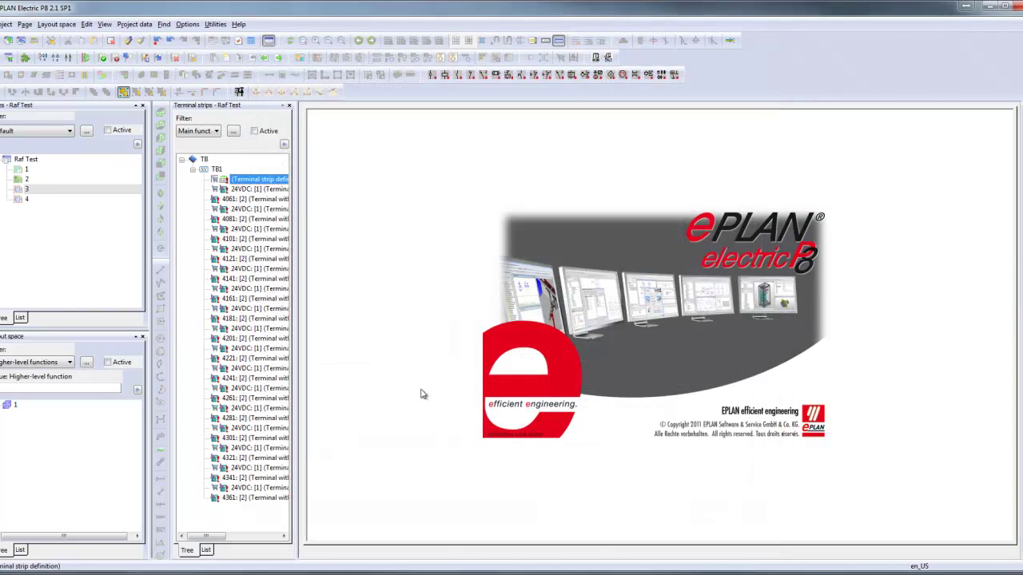
Step: Check the first 24VDC terminal carries Phoenix part PXC.3044636, then open schematic page 4
left_click(256, 190)
double_click(257, 190)
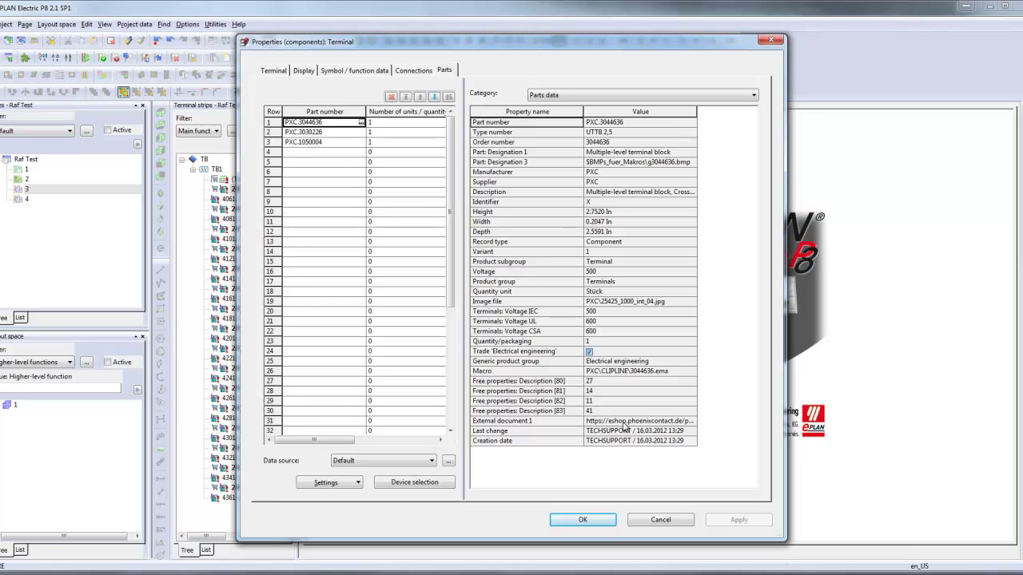
left_click(660, 520)
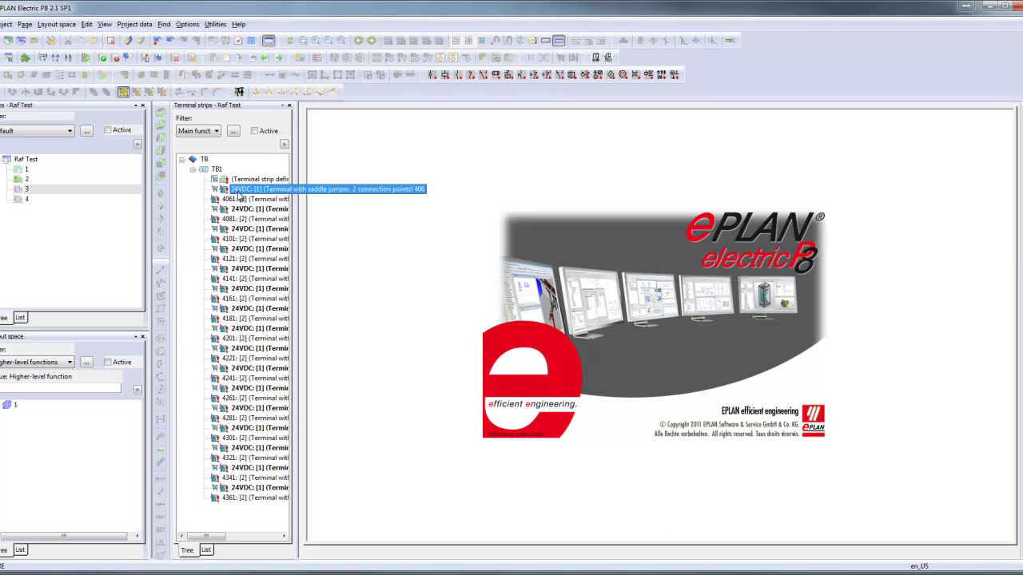
left_click(16, 200)
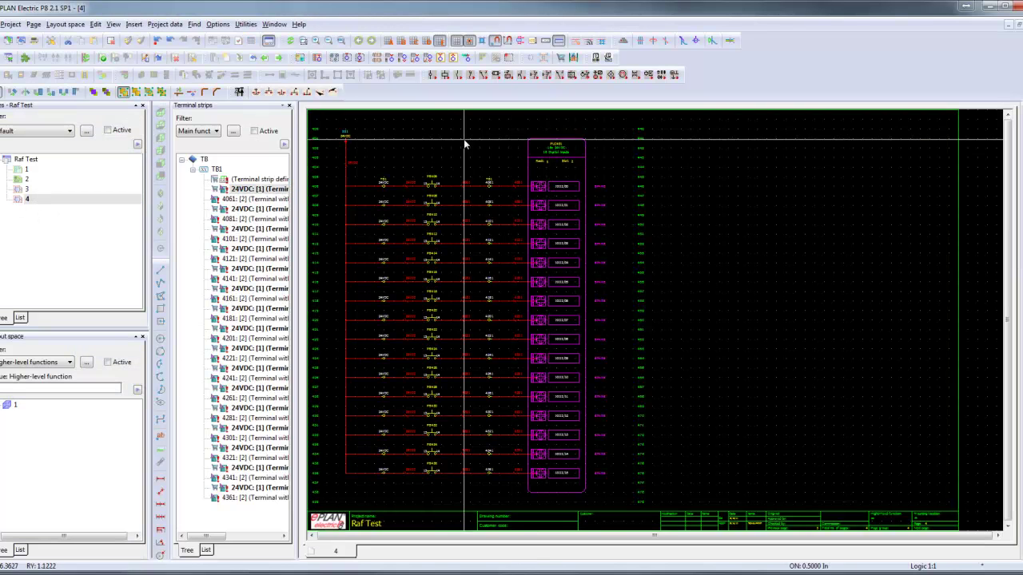
Step: Zoom in on the TB1 terminals 24VDC and 4061–4201 at the top of page 4
scroll(373, 171, "up", 5)
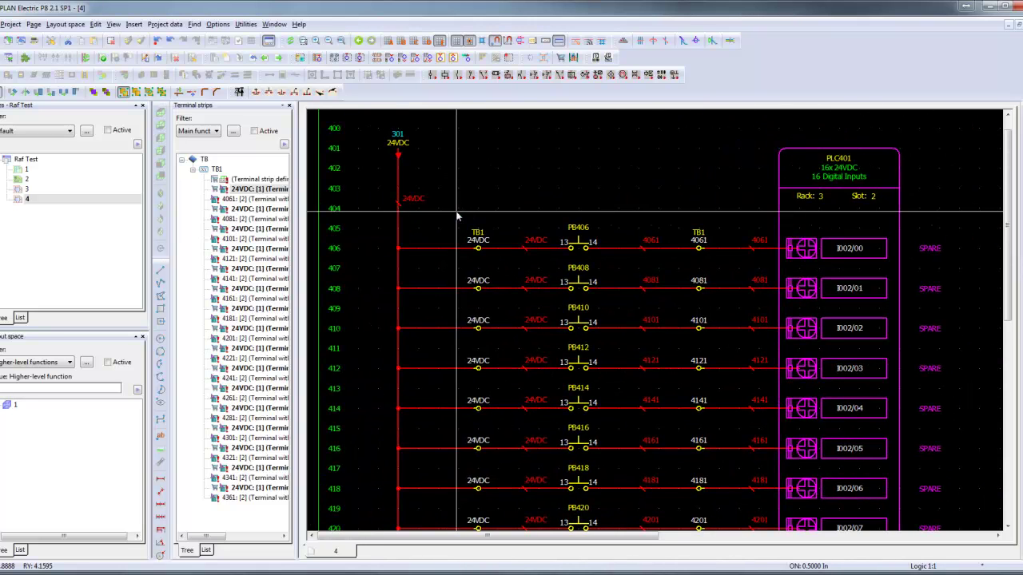